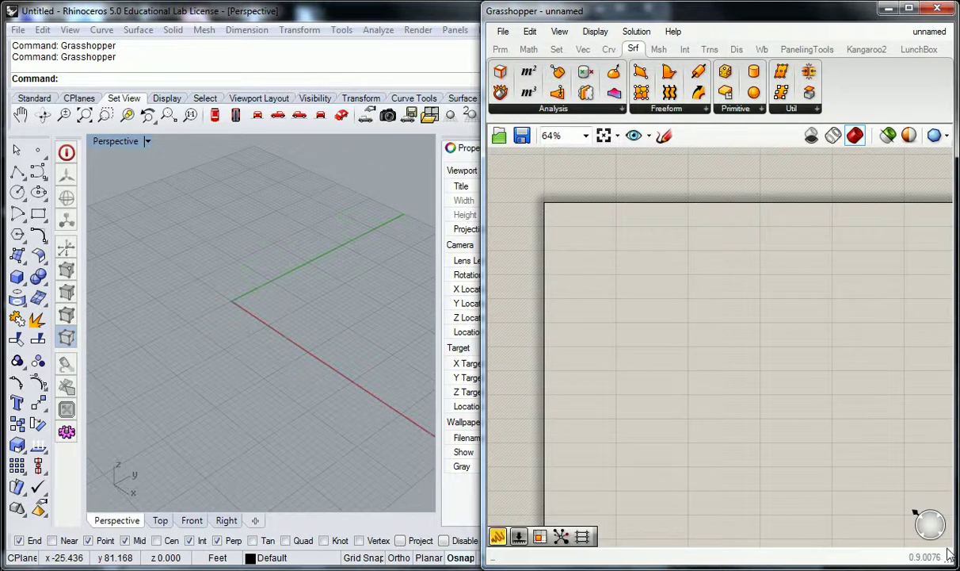
shift+right_drag(420, 279, 369, 259)
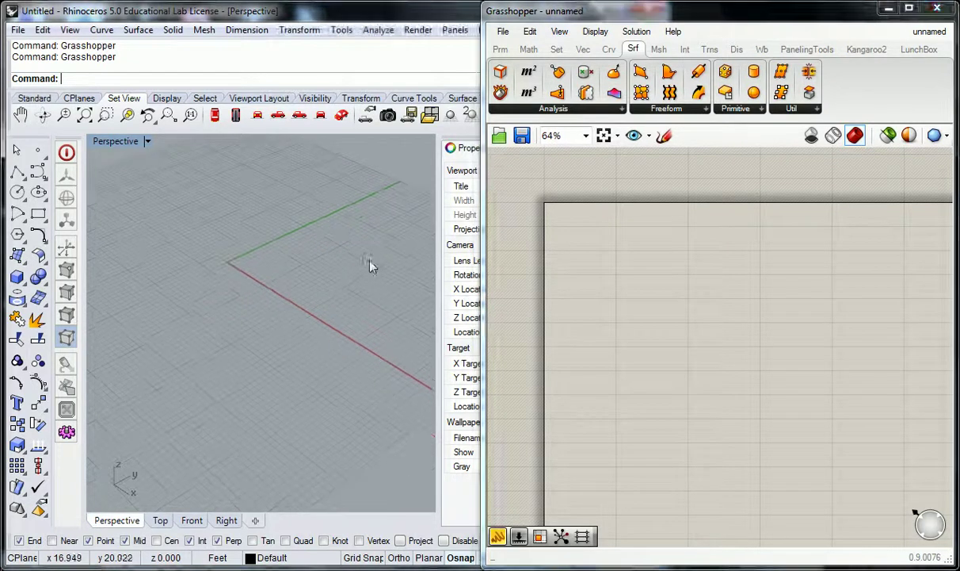
scroll(622, 273, down, 1)
scroll(632, 254, up, 2)
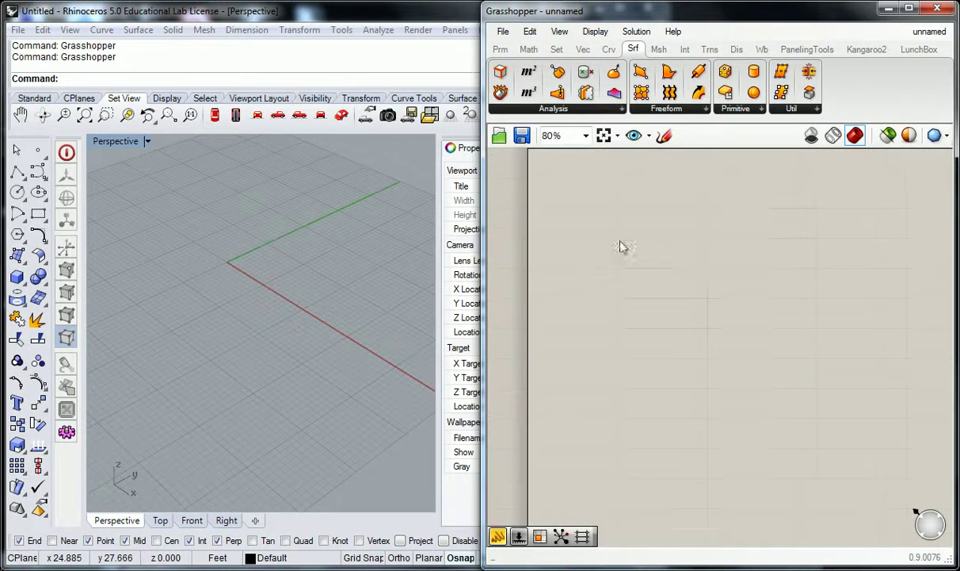
right_drag(317, 238, 345, 272)
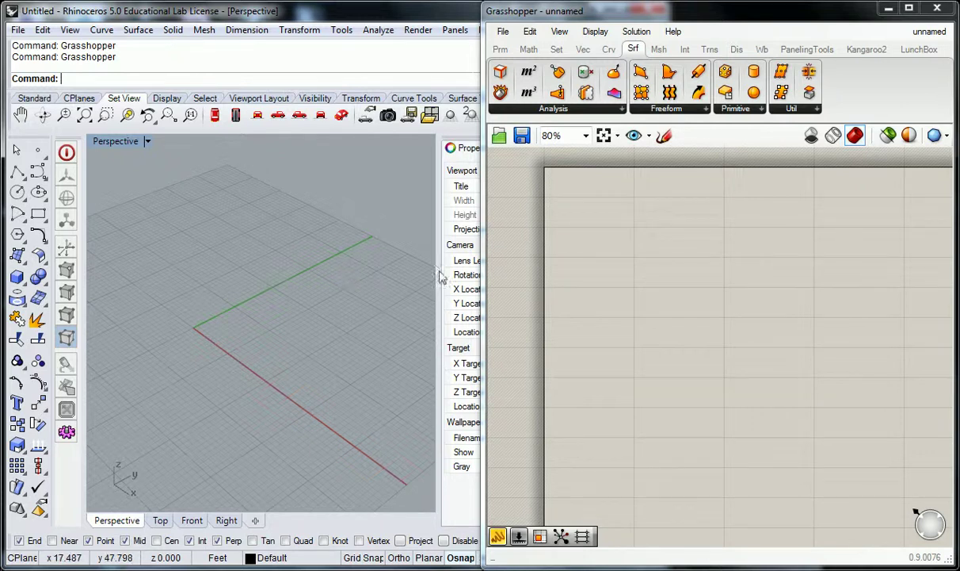
shift+right_drag(392, 315, 365, 313)
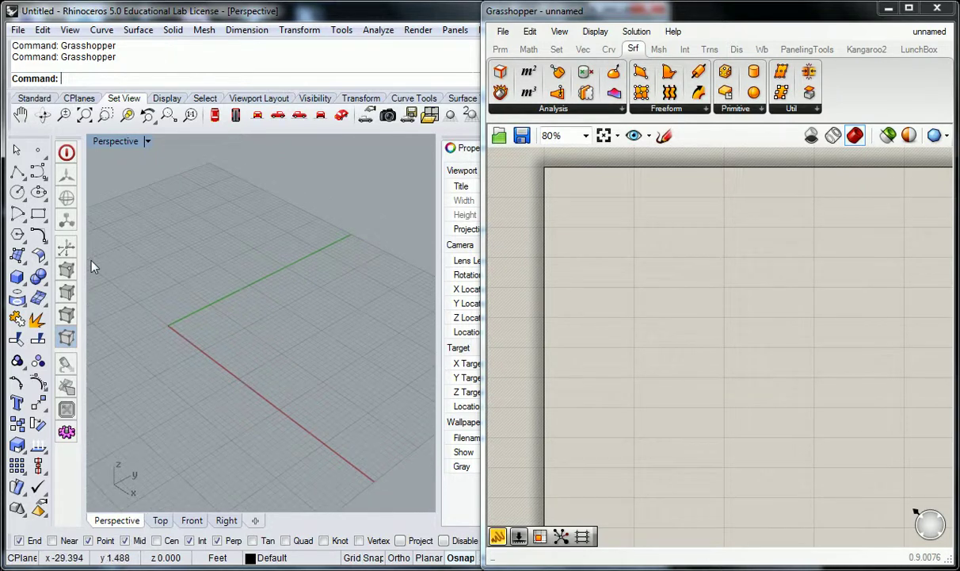
Draw an arched curve from three control points in the Front view of the four-view layout, starting near the origin
double_click(122, 141)
right_drag(229, 413, 187, 393)
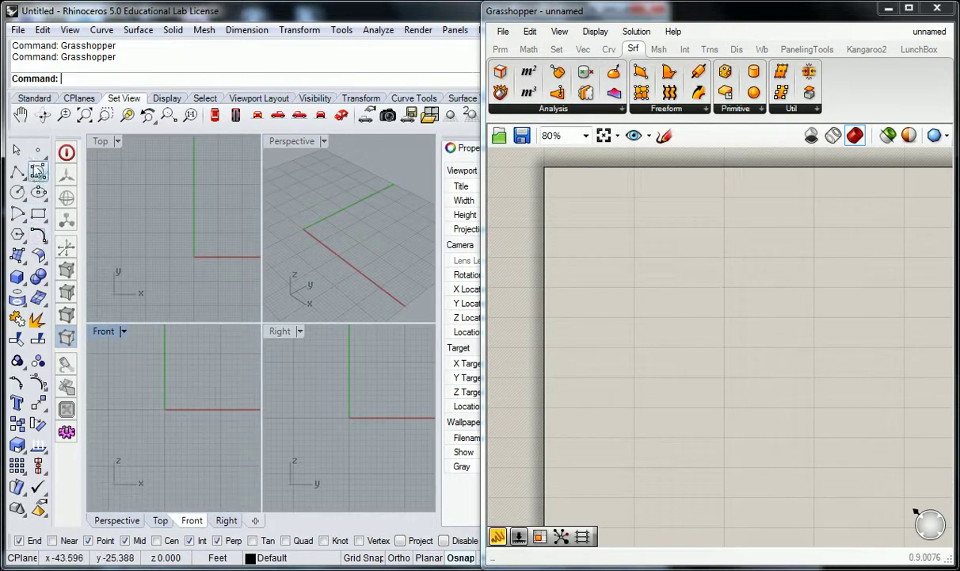
click(38, 172)
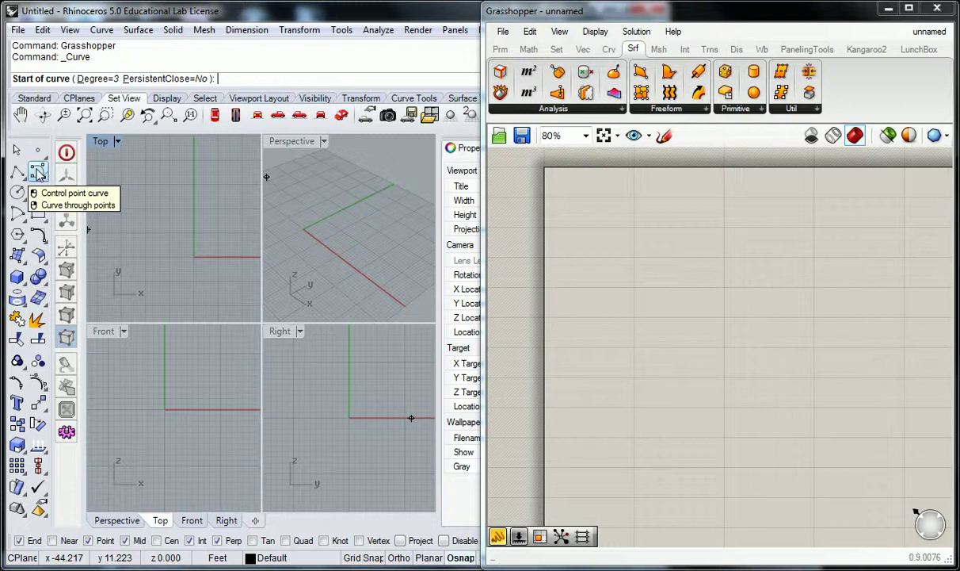
right_drag(154, 365, 163, 408)
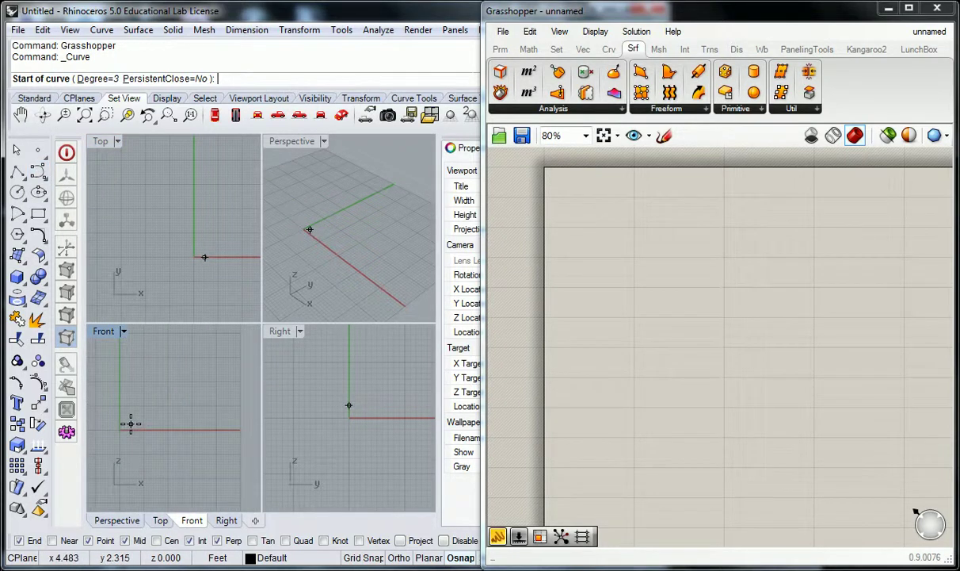
click(126, 426)
scroll(190, 381, down, 2)
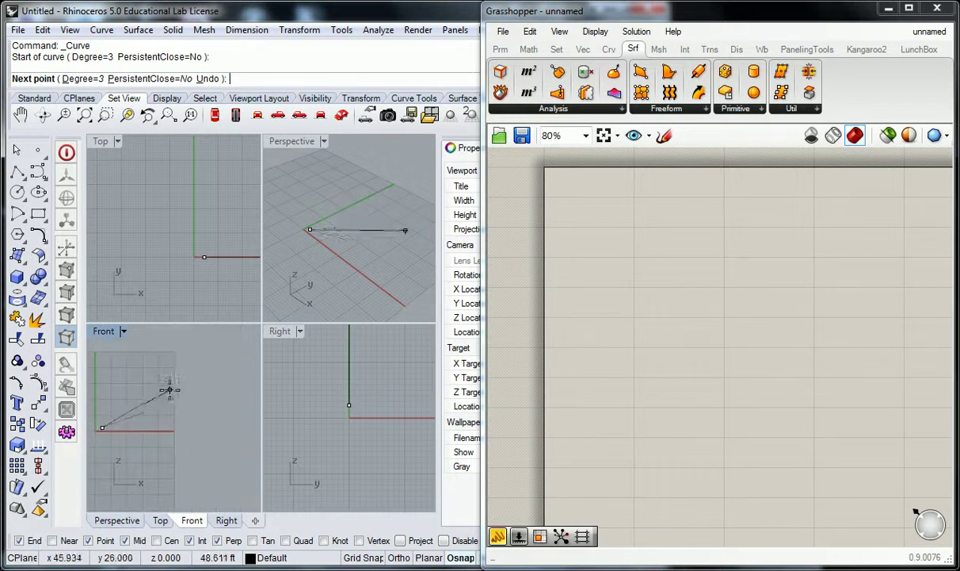
click(183, 394)
right_drag(235, 420, 208, 408)
click(228, 409)
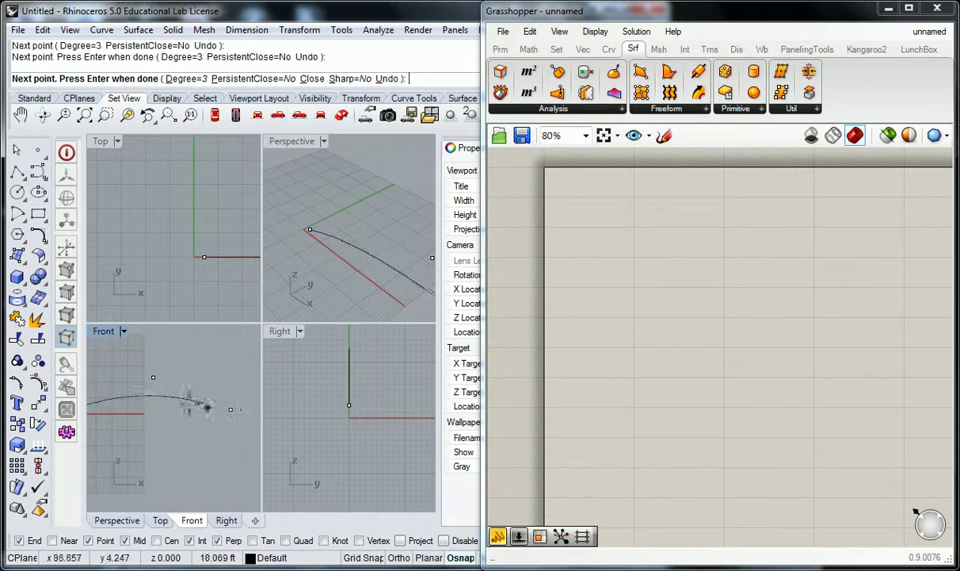
right_click(222, 395)
right_drag(214, 396, 177, 394)
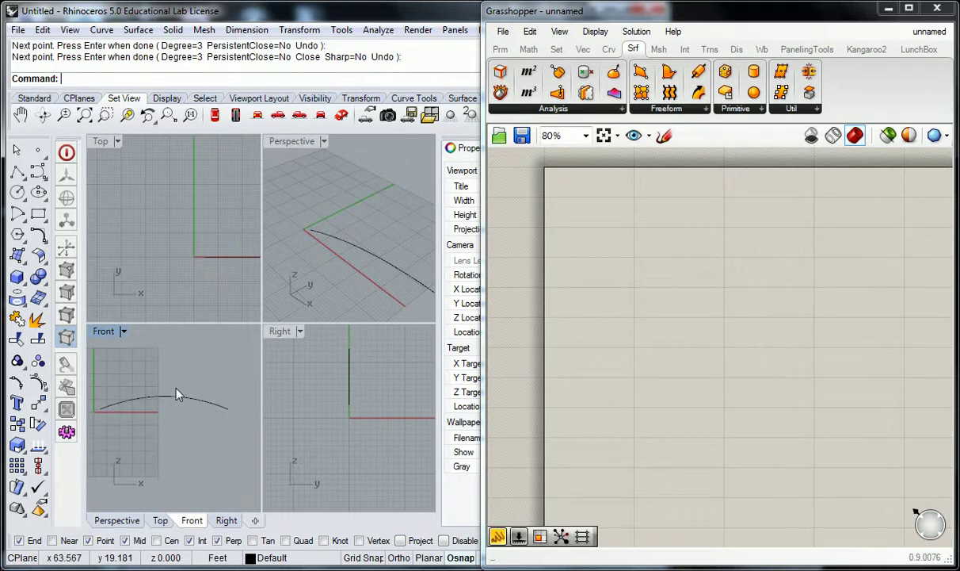
double_click(103, 331)
scroll(221, 270, up, 3)
scroll(252, 273, down, 1)
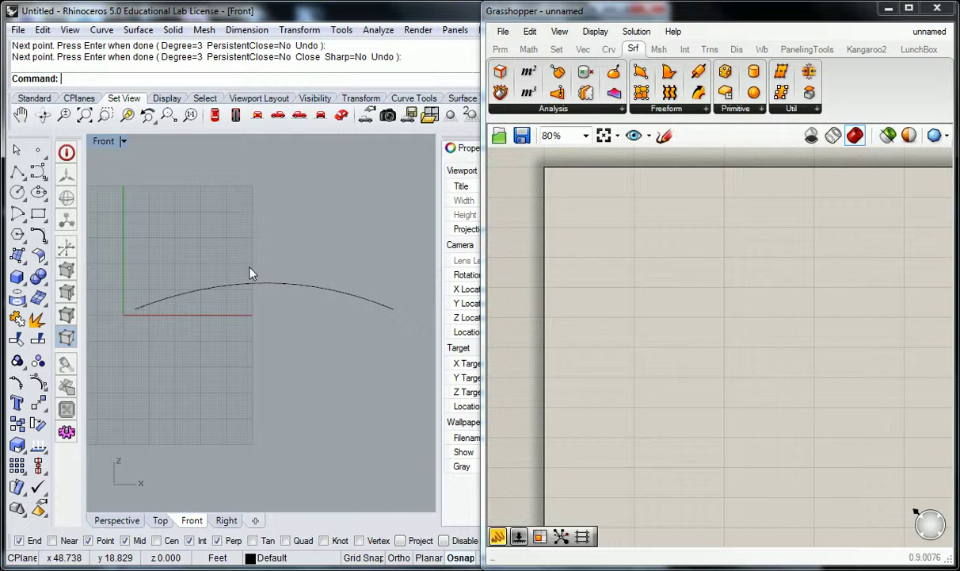
double_click(105, 143)
scroll(539, 345, down, 5)
scroll(527, 251, up, 3)
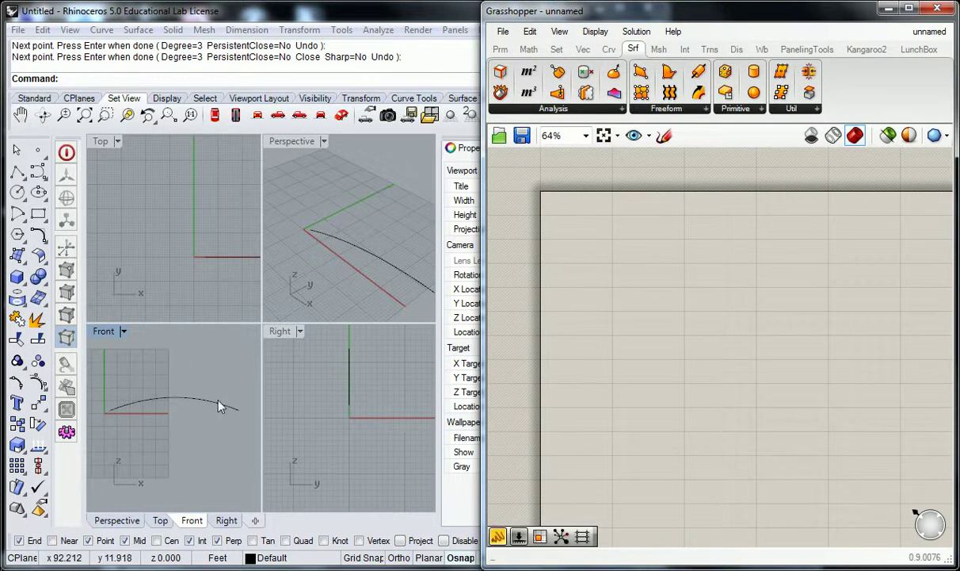
Place a Curve geometry parameter on the Grasshopper canvas
mouse_move(610, 50)
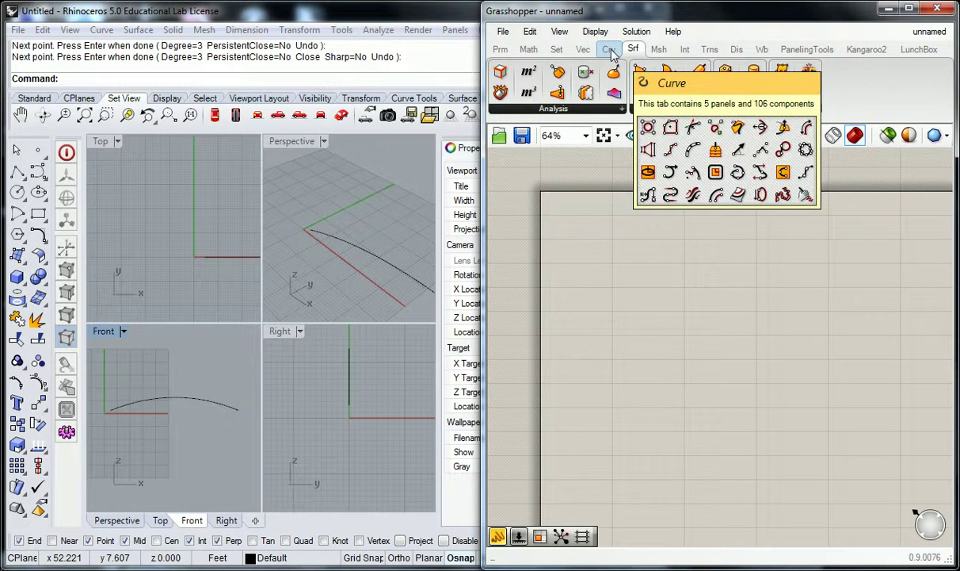
click(610, 50)
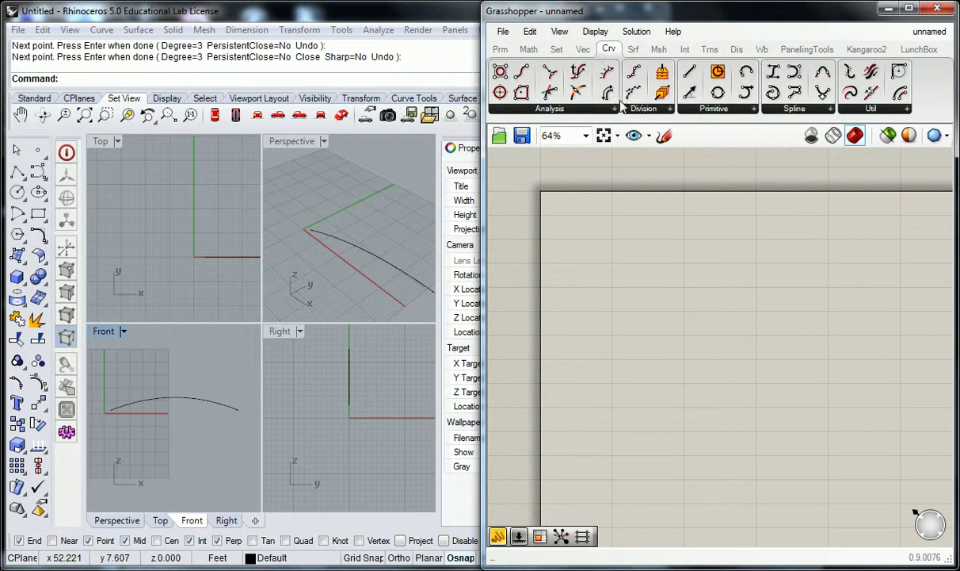
click(500, 49)
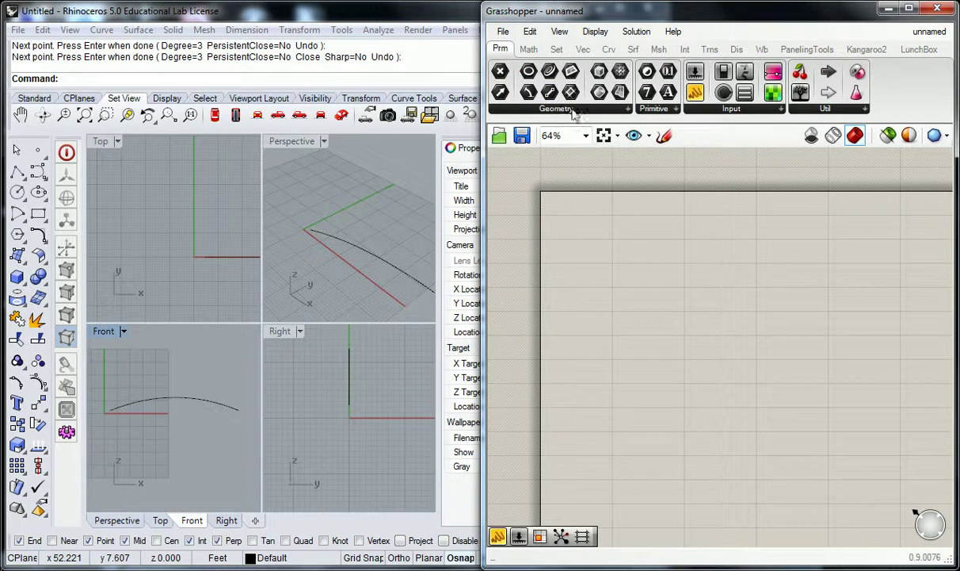
click(555, 109)
click(529, 184)
click(641, 276)
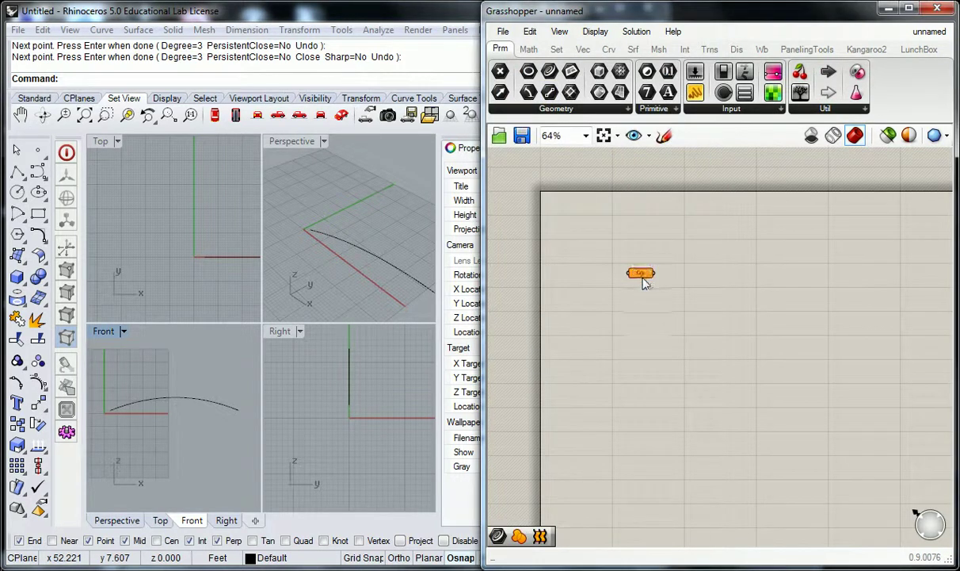
Reference the arched Rhino curve in the Crv parameter as its single curve
scroll(642, 272, up, 3)
right_click(618, 271)
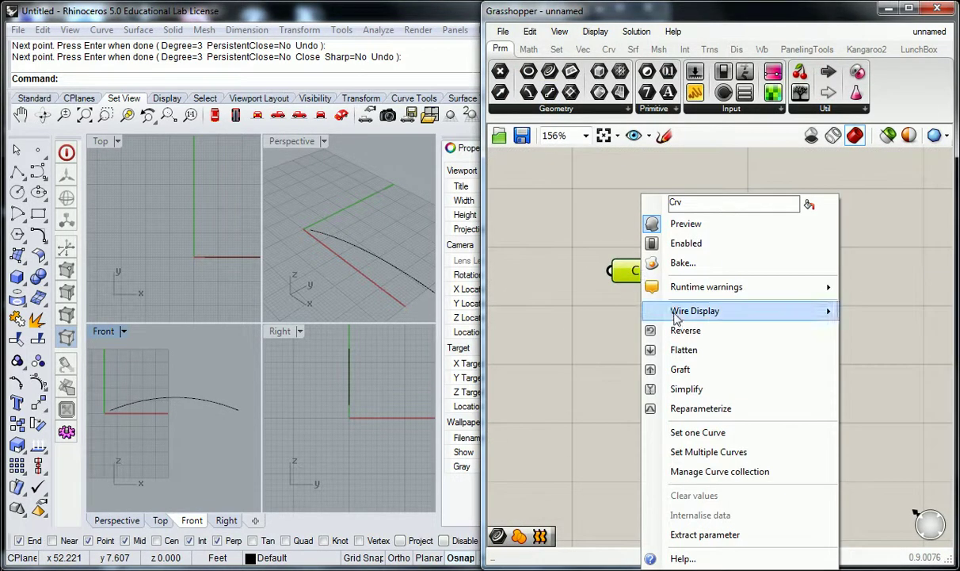
click(690, 431)
click(201, 403)
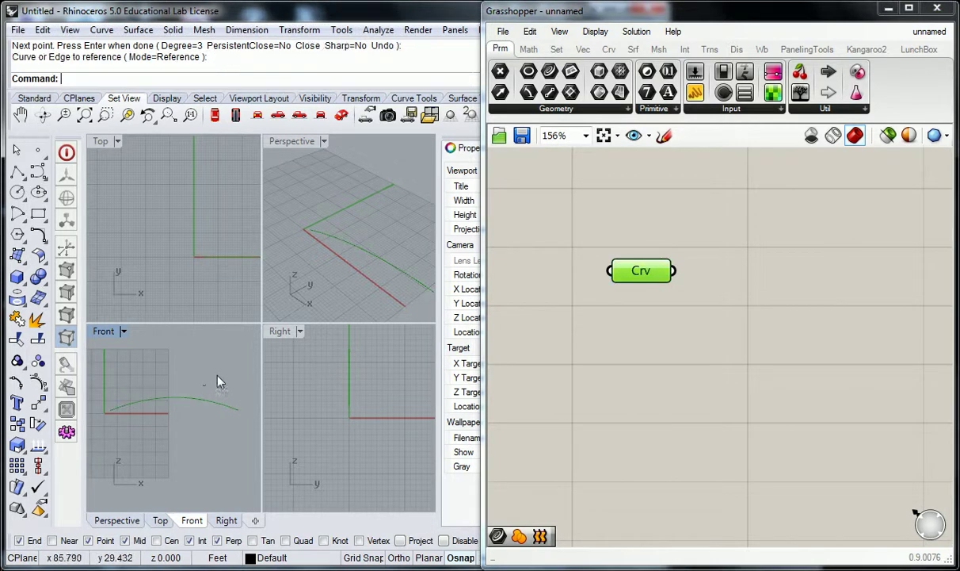
click(626, 373)
scroll(642, 349, down, 1)
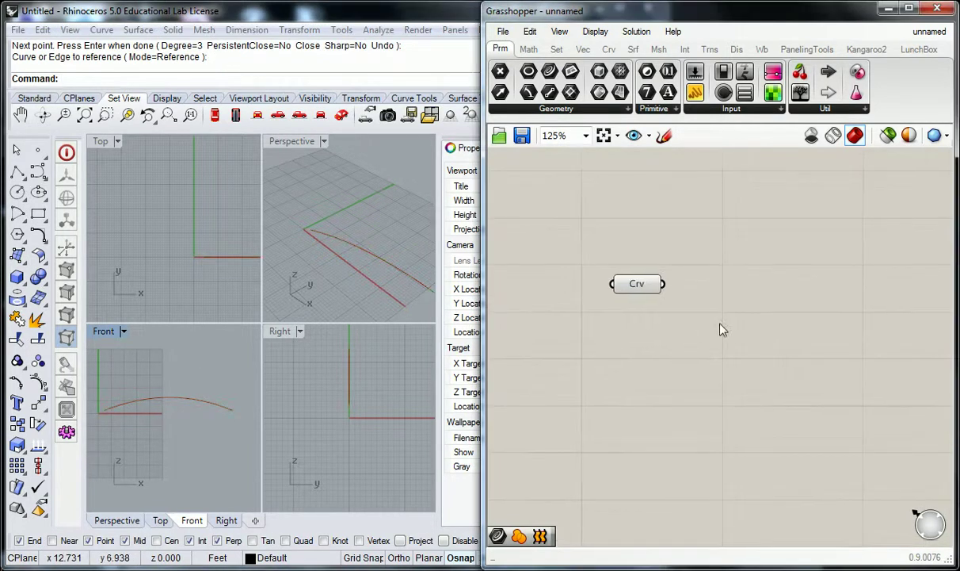
scroll(725, 328, down, 1)
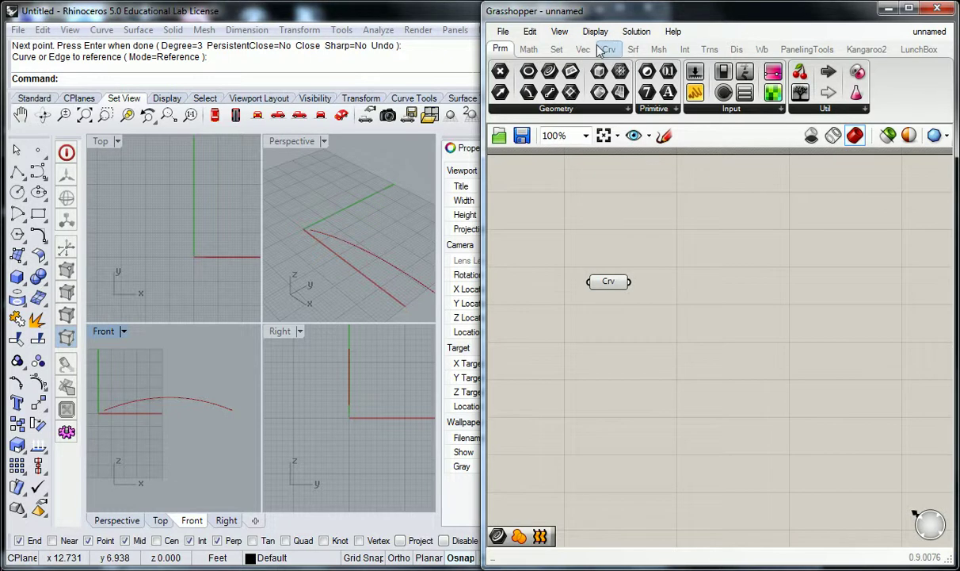
mouse_move(598, 46)
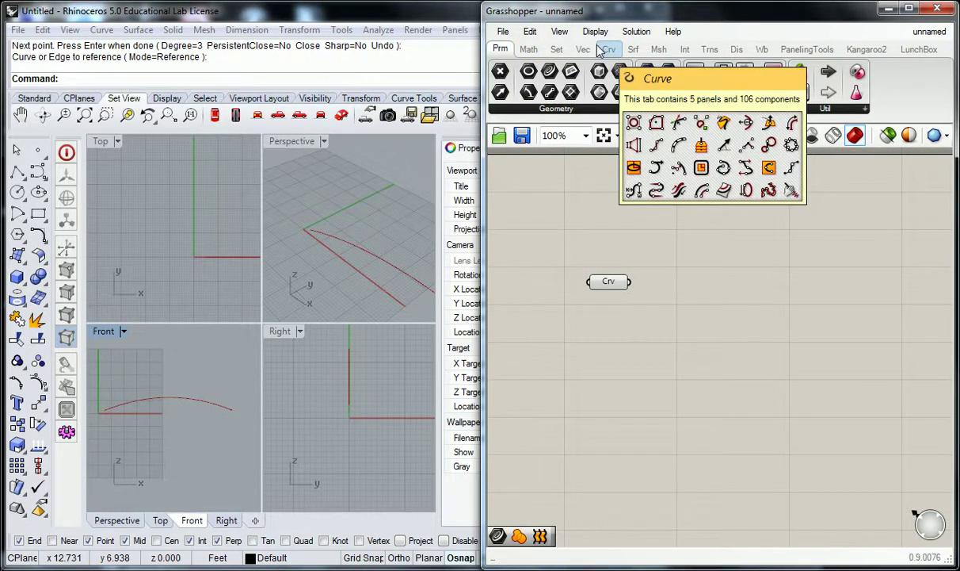
click(38, 171)
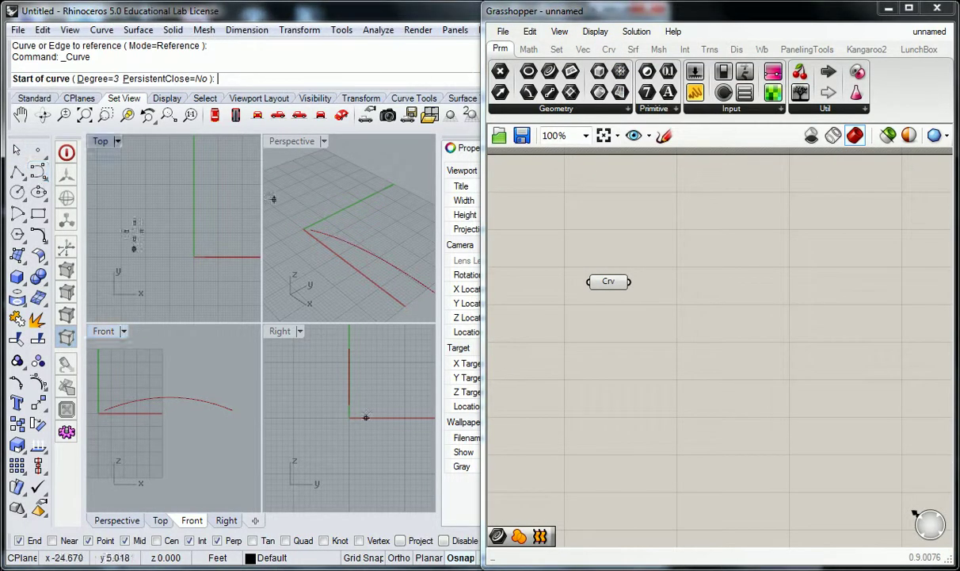
click(107, 388)
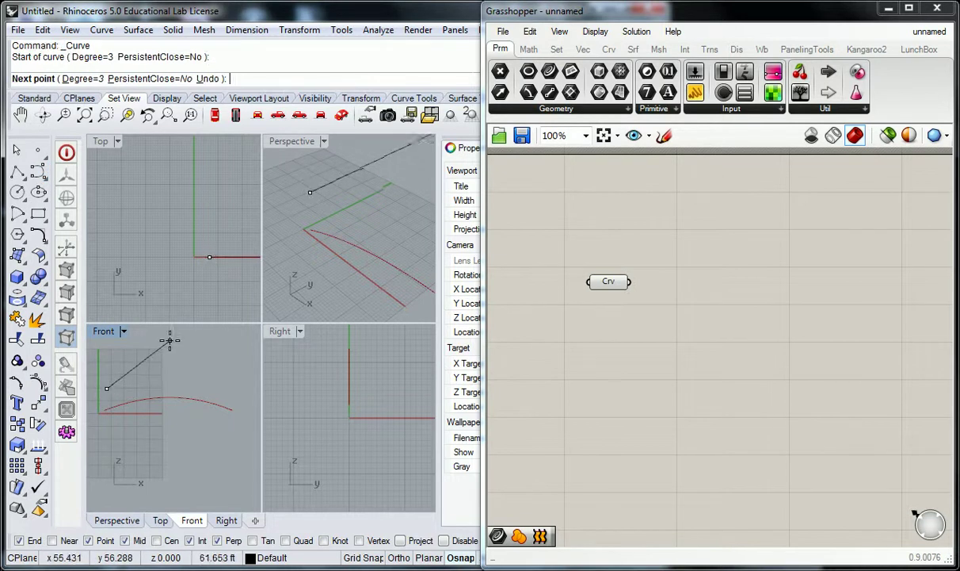
click(170, 343)
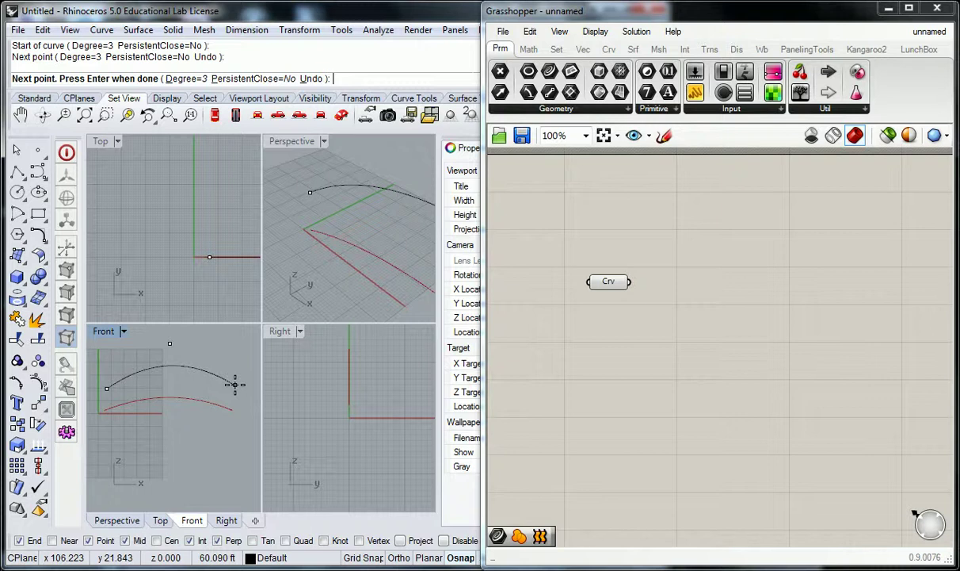
key(Escape)
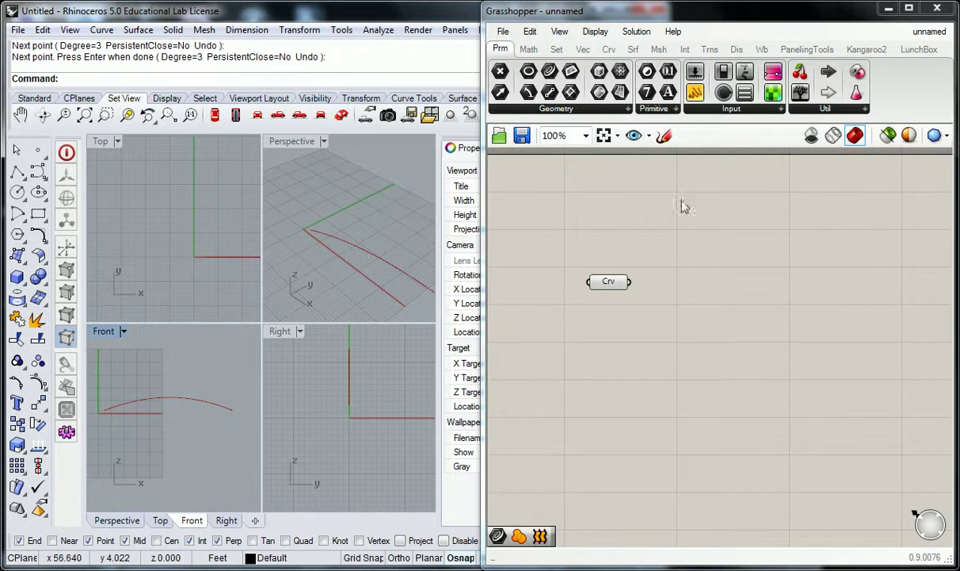
Add a Divide Curve component to the canvas and connect the Crv parameter to its C input
mouse_move(624, 52)
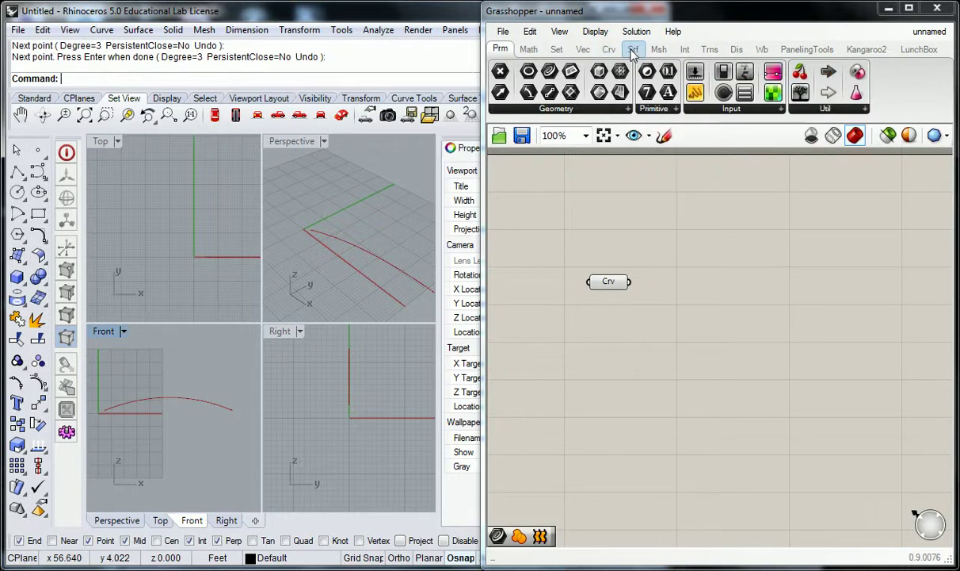
click(618, 50)
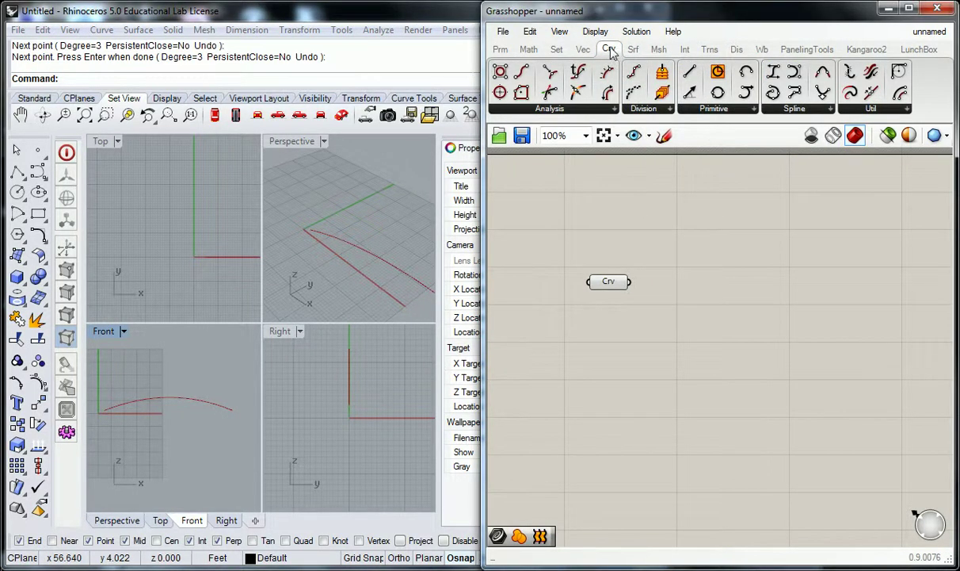
click(658, 110)
drag(642, 195, 674, 349)
click(674, 301)
click(666, 309)
drag(630, 281, 684, 333)
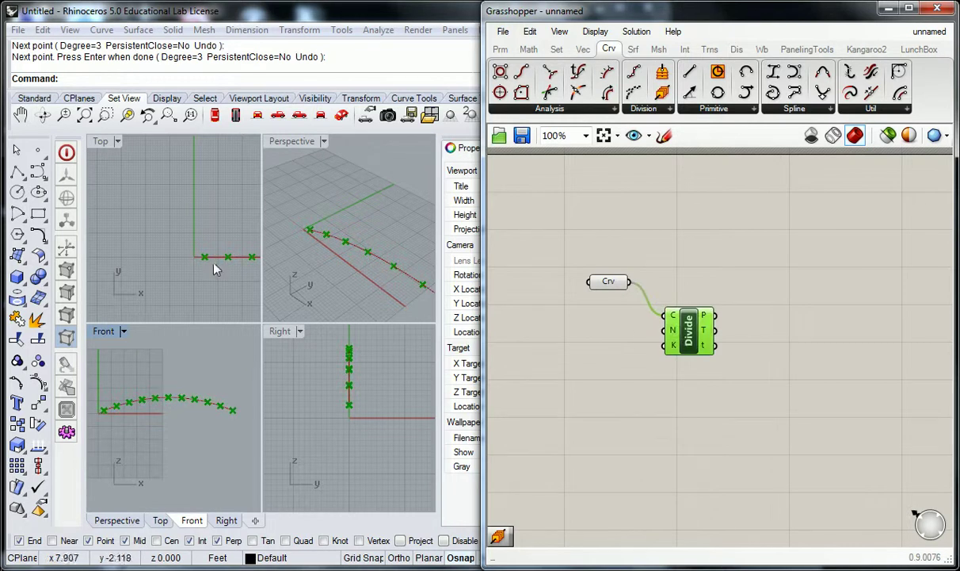
Enlarge the Front view and add an integer number slider with range 0 to 5 and value 3
right_drag(197, 376, 214, 365)
double_click(108, 331)
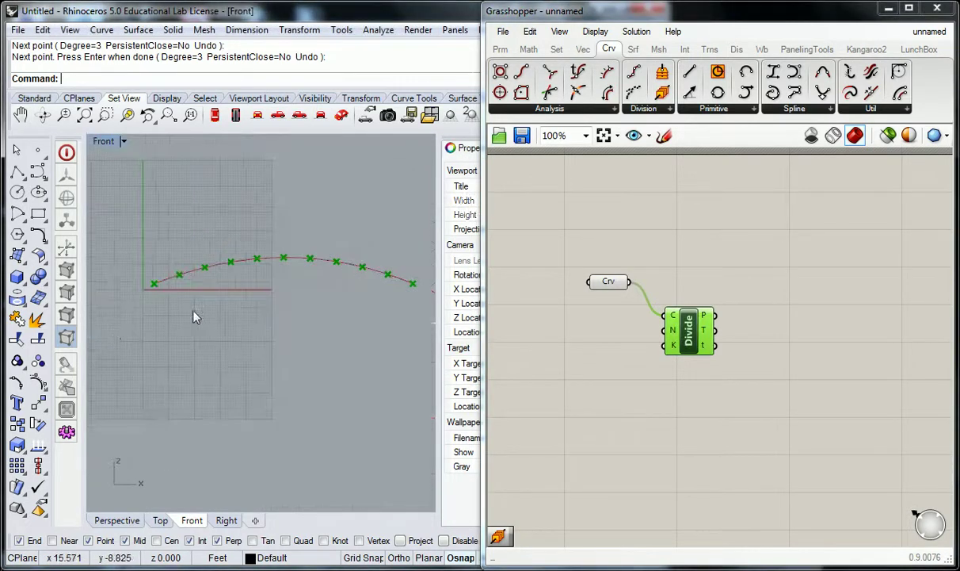
right_drag(294, 247, 267, 256)
click(547, 325)
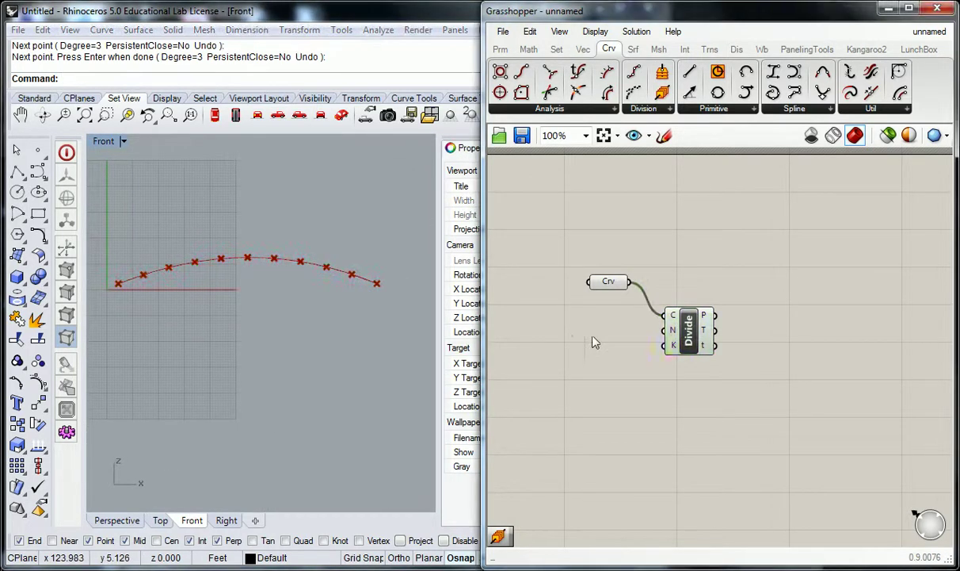
mouse_move(675, 333)
double_click(592, 321)
text(0<3<5)
key(Return)
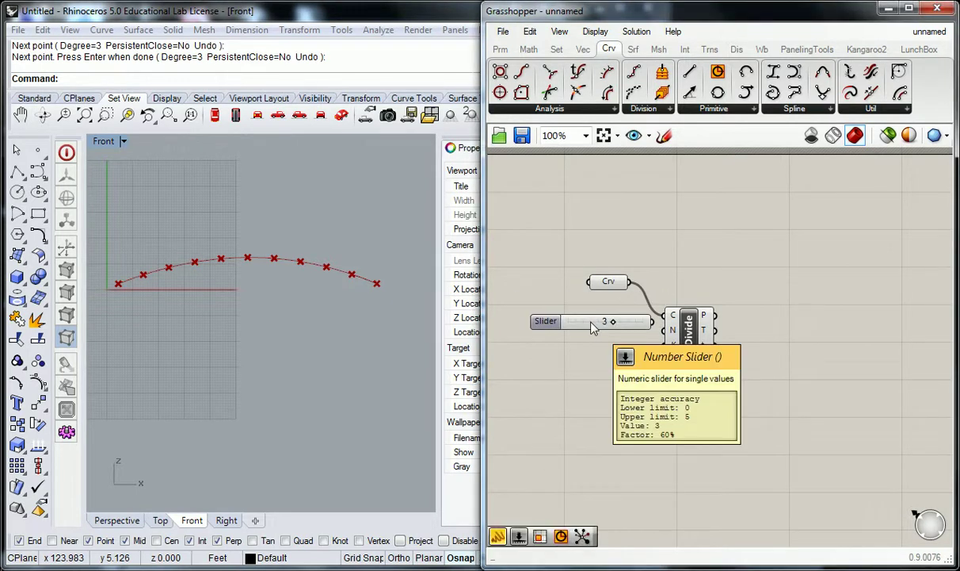
Connect the number slider to the N input of the Divide component and set its value to 2
drag(592, 328, 566, 334)
drag(664, 330, 575, 327)
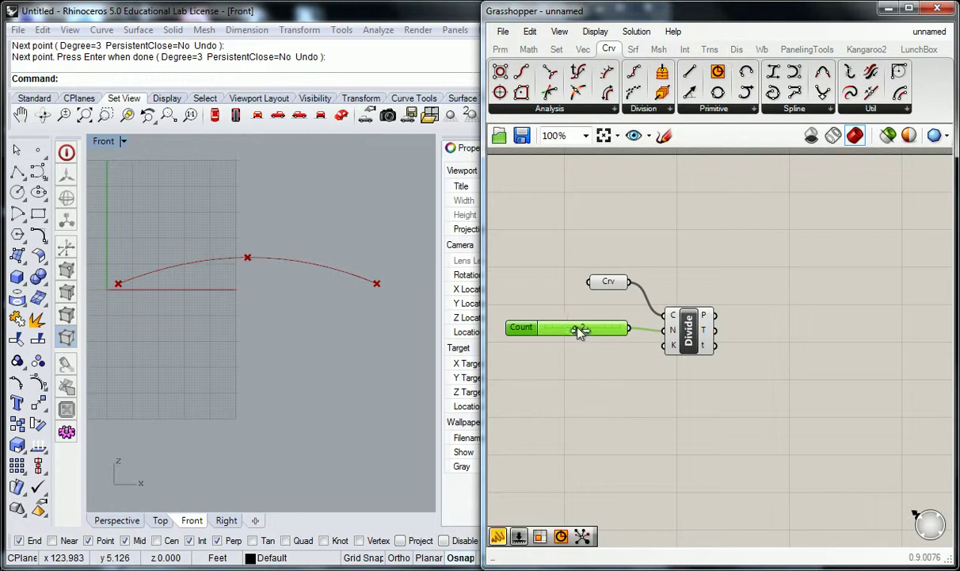
click(559, 276)
drag(535, 332, 538, 336)
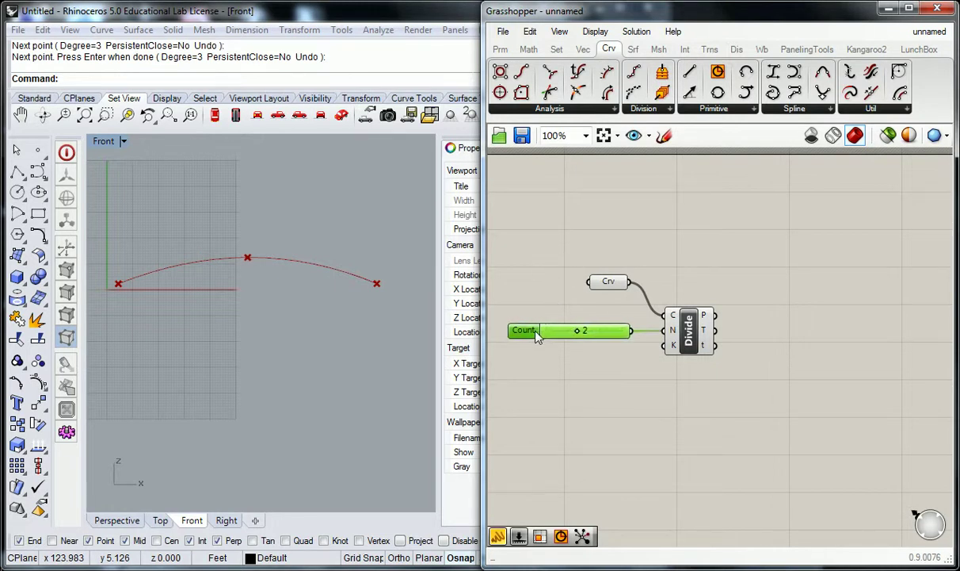
click(692, 279)
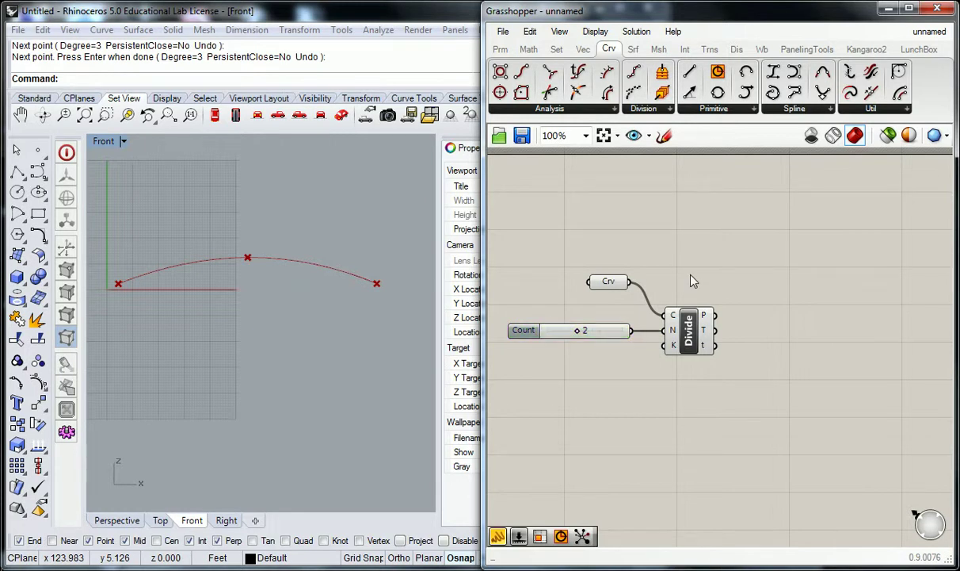
right_drag(739, 286, 701, 279)
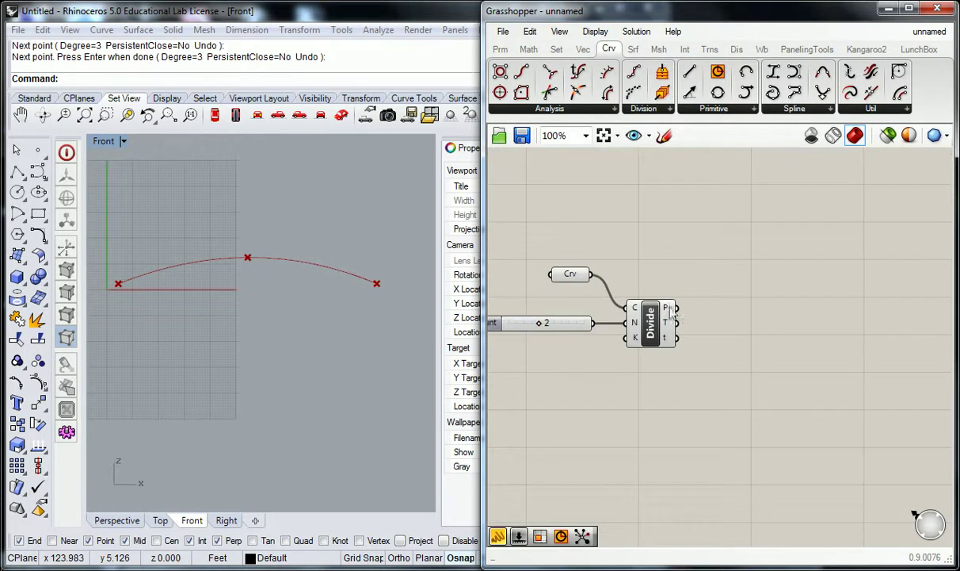
Add a List Item component beside the Divide component and connect the division points output P to its L input
mouse_move(668, 310)
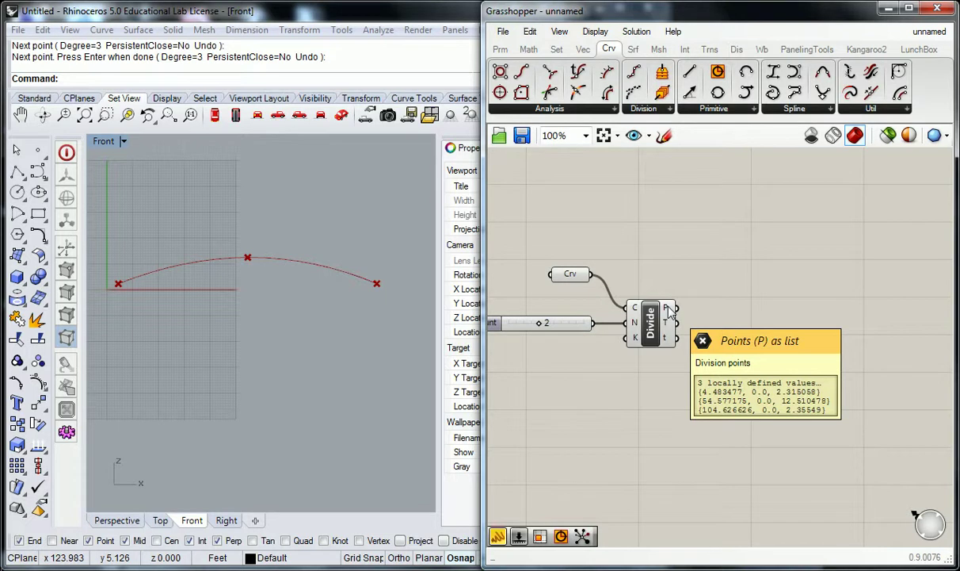
right_drag(697, 204, 689, 206)
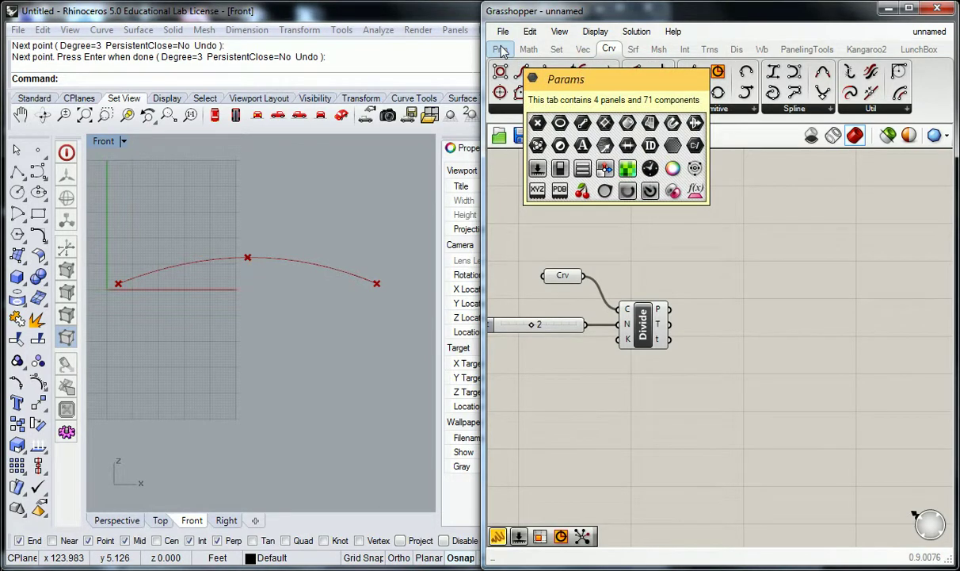
mouse_move(660, 311)
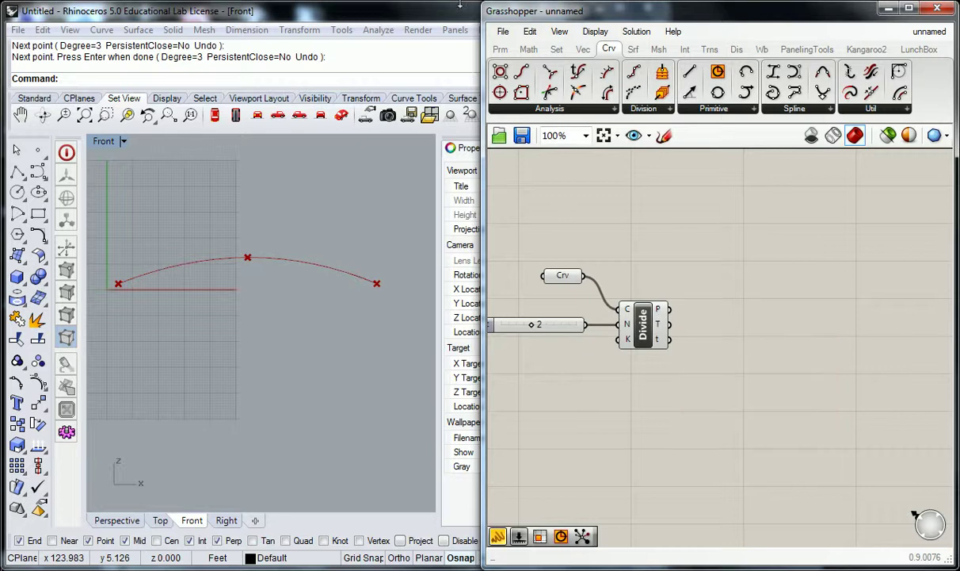
click(556, 49)
click(576, 112)
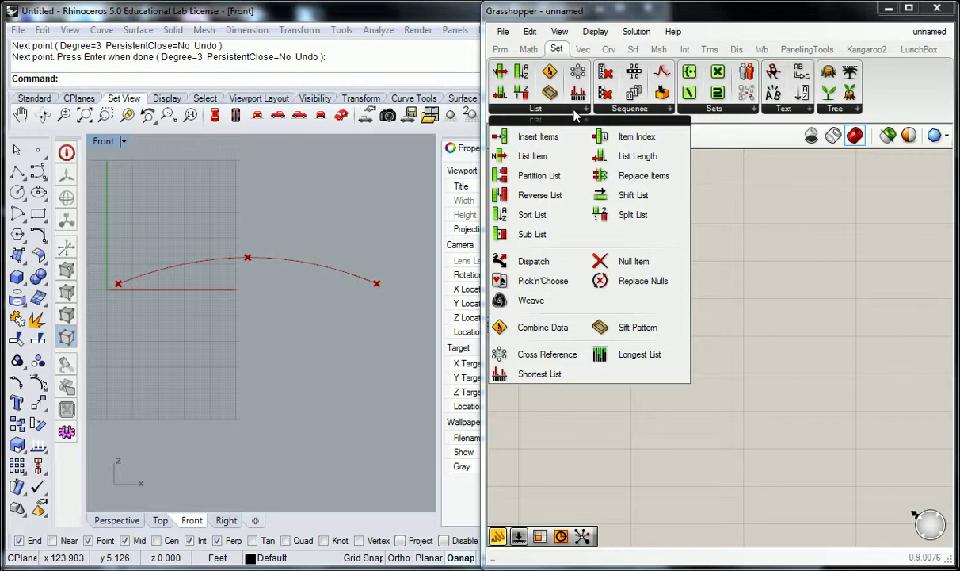
drag(532, 156, 777, 320)
click(709, 315)
drag(670, 309, 745, 305)
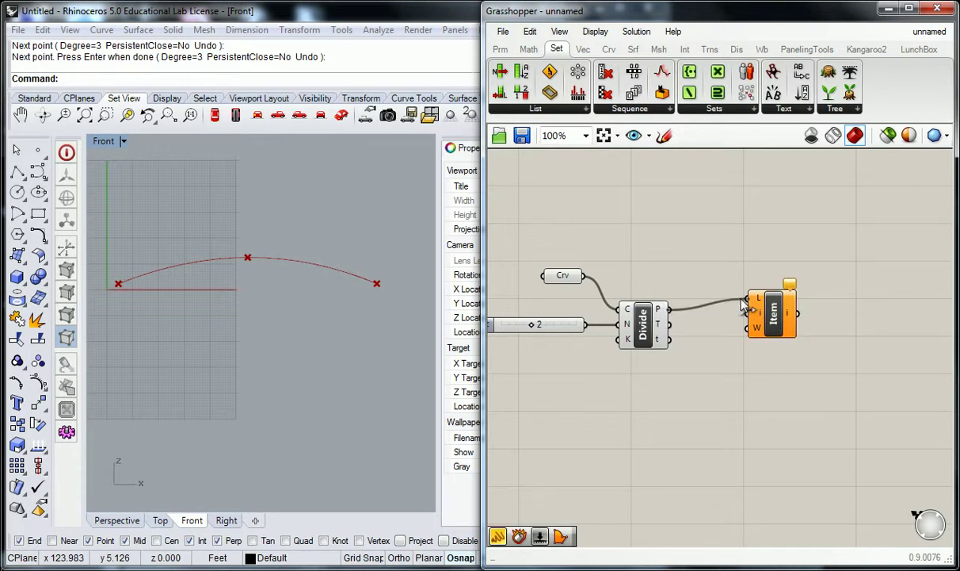
Add an integer number slider with range 0 to 2, connect it to the List Item's i input, and place it above the Crv parameter
double_click(679, 270)
text(0<2)
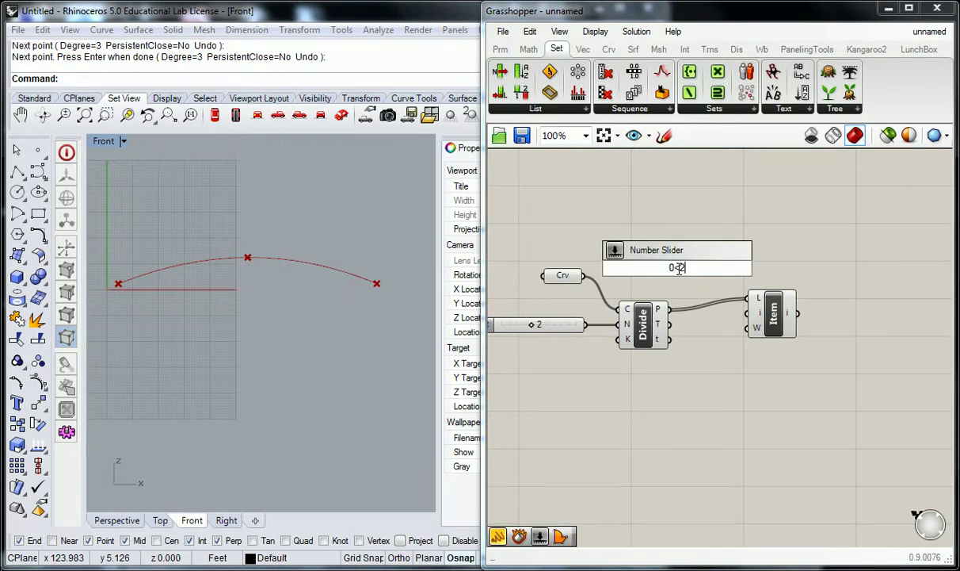
key(Return)
drag(740, 268, 748, 313)
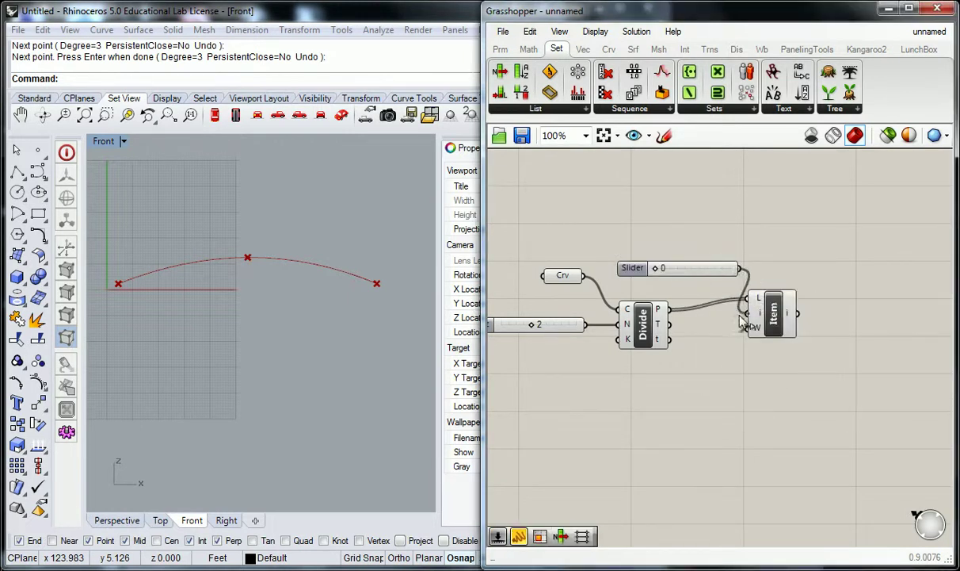
drag(634, 268, 592, 250)
Set the Index slider to 1 and shift the slider and the List Item component closer to the Divide component
click(778, 314)
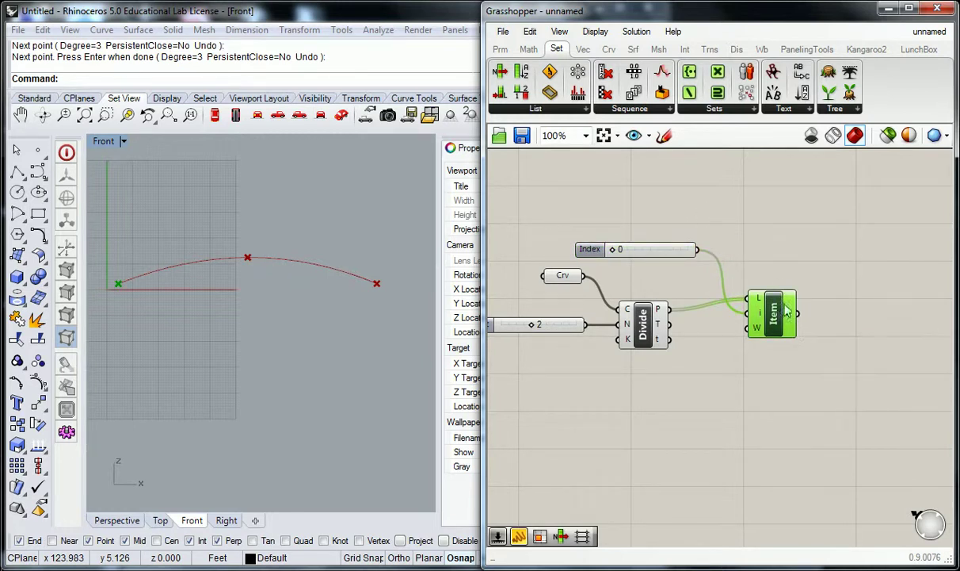
drag(615, 250, 650, 250)
drag(656, 255, 564, 250)
drag(775, 325, 747, 333)
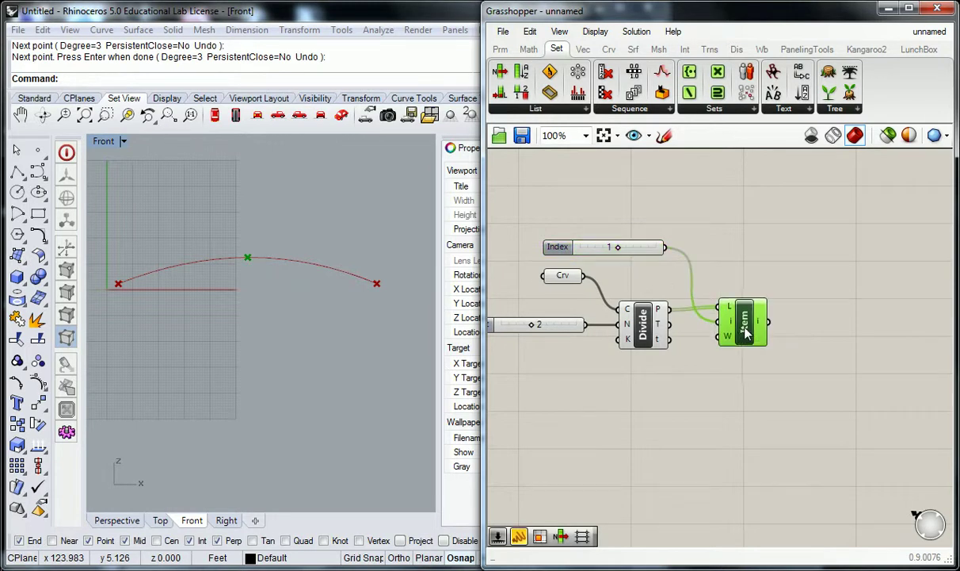
Add a Move Away From component to the canvas above the List Item component
right_drag(810, 287, 776, 279)
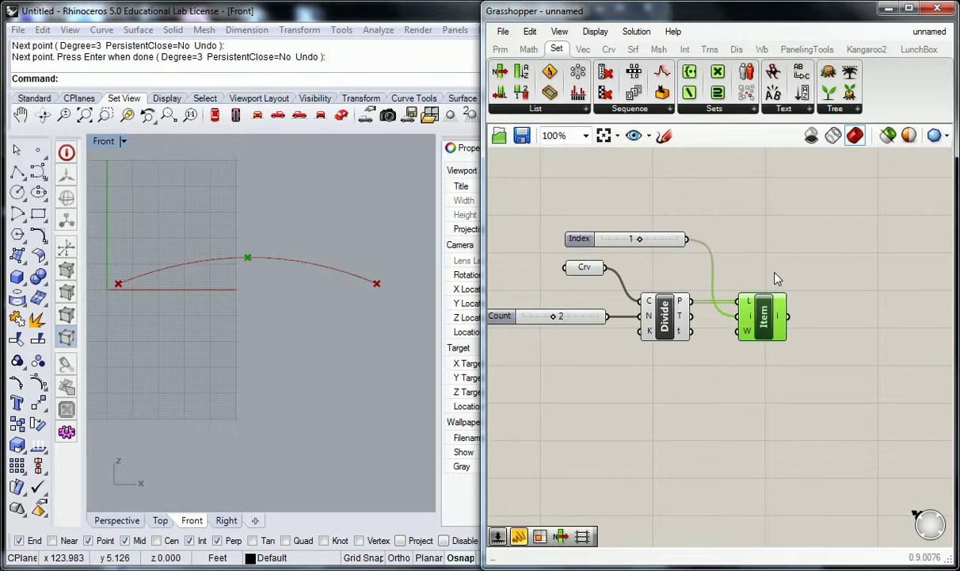
right_drag(777, 278, 755, 300)
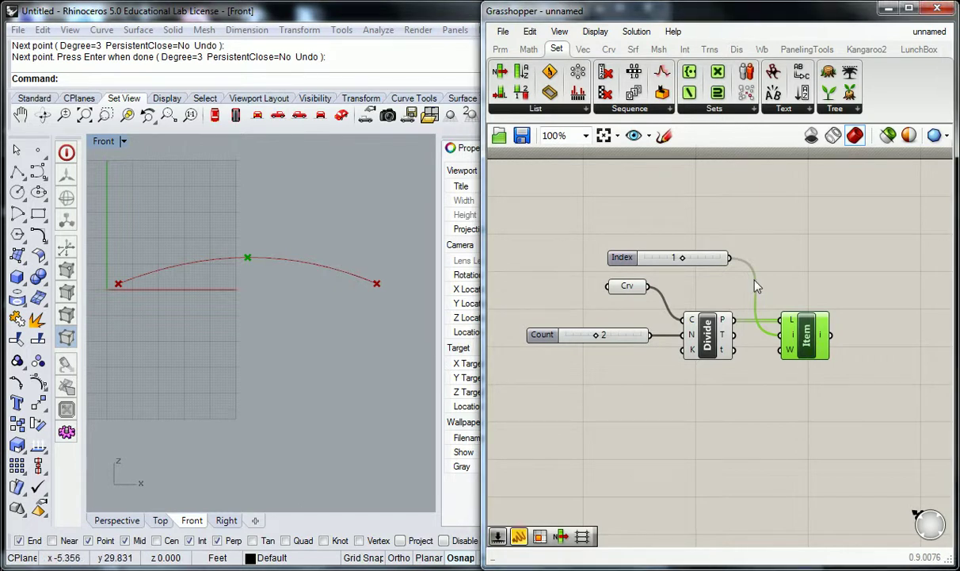
right_drag(870, 272, 694, 274)
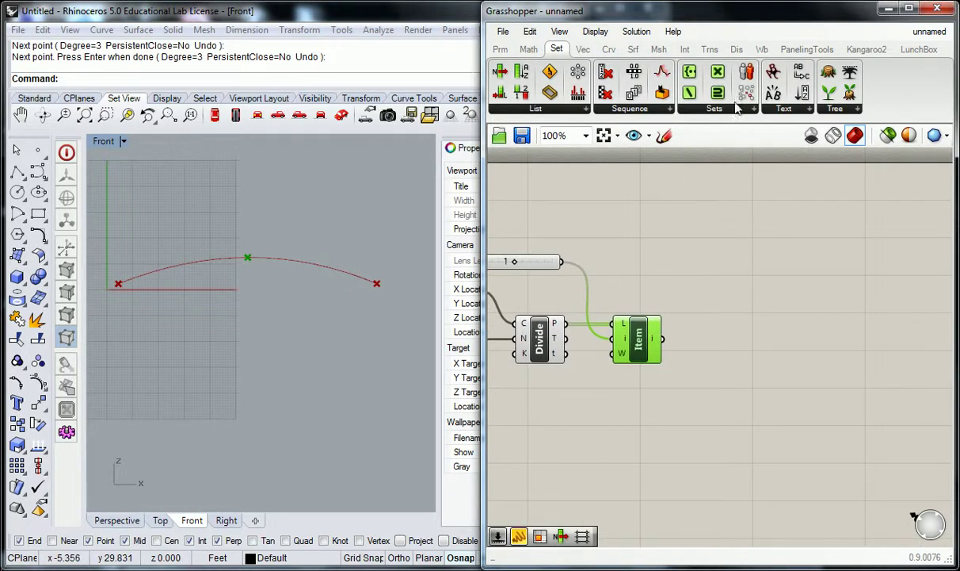
click(719, 50)
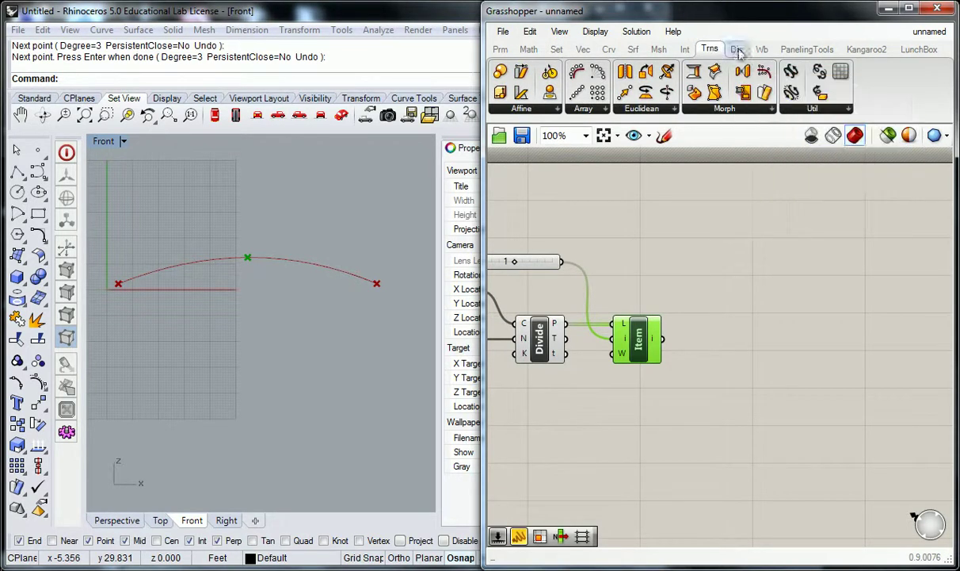
click(345, 16)
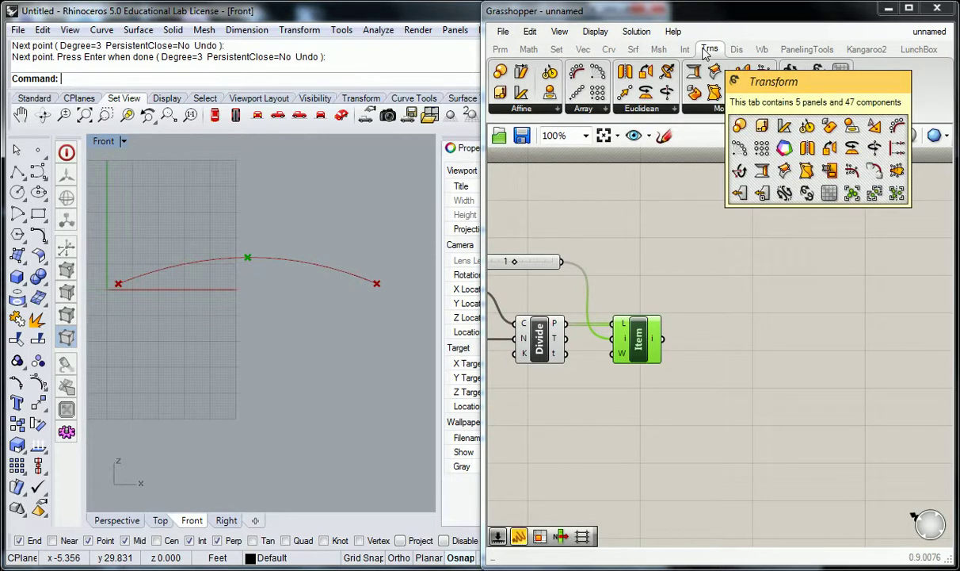
click(558, 110)
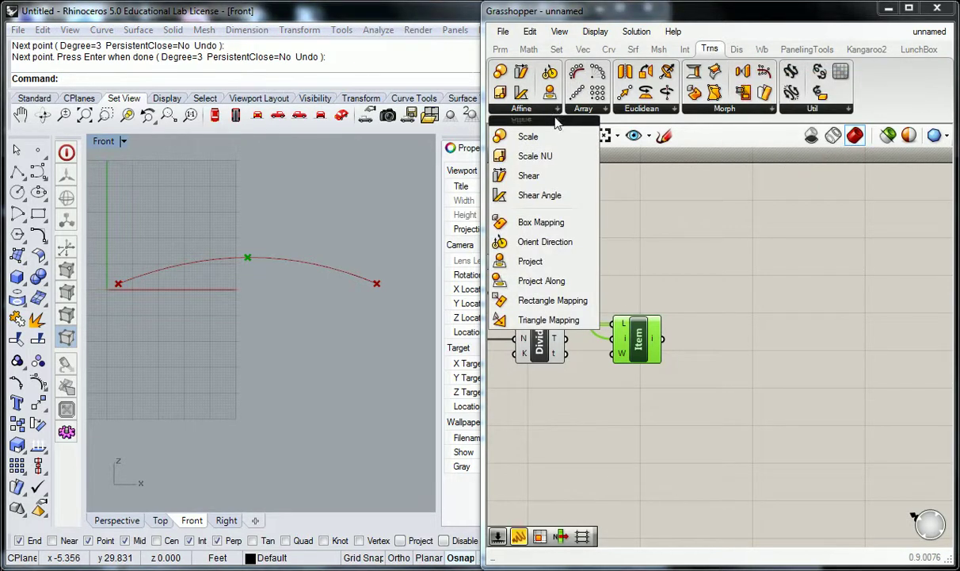
click(672, 109)
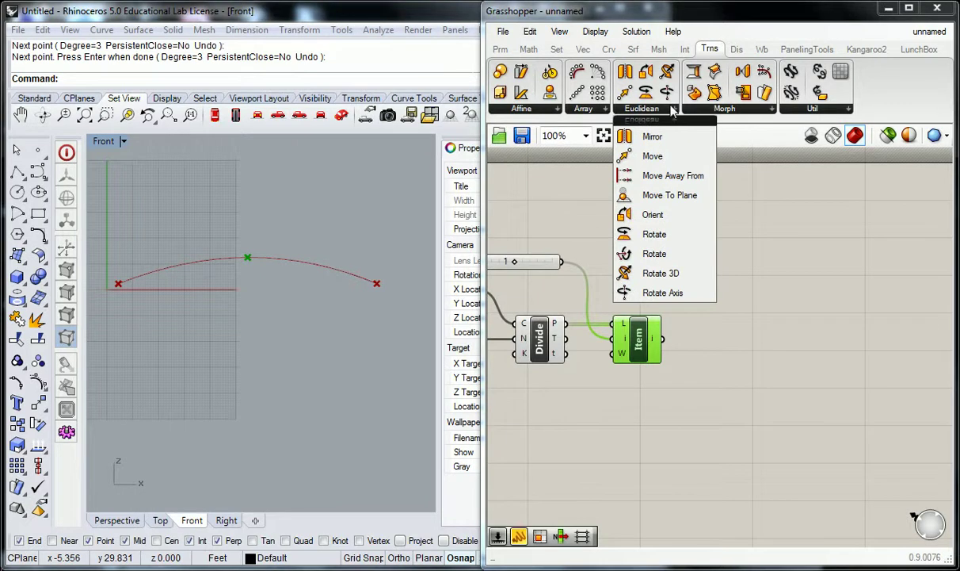
click(754, 111)
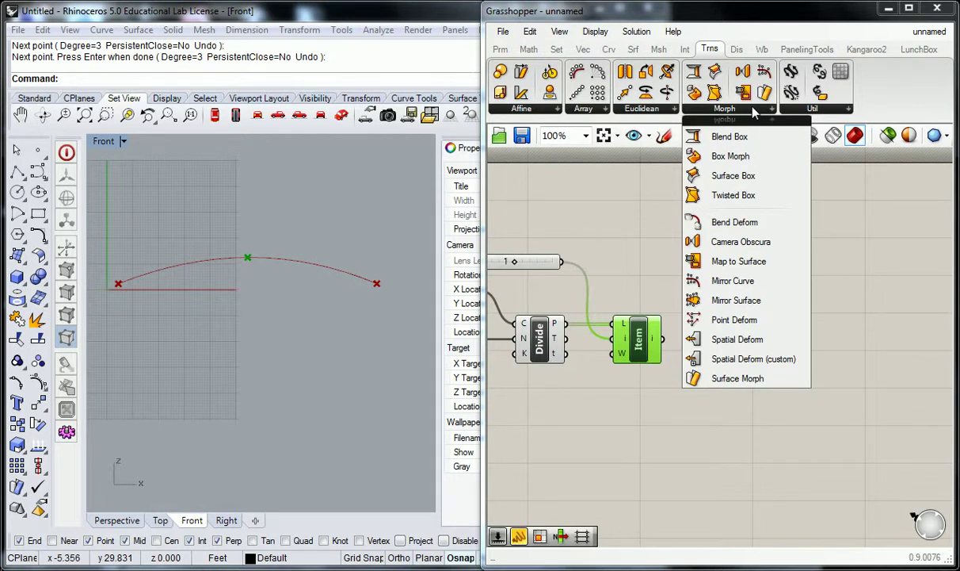
click(659, 111)
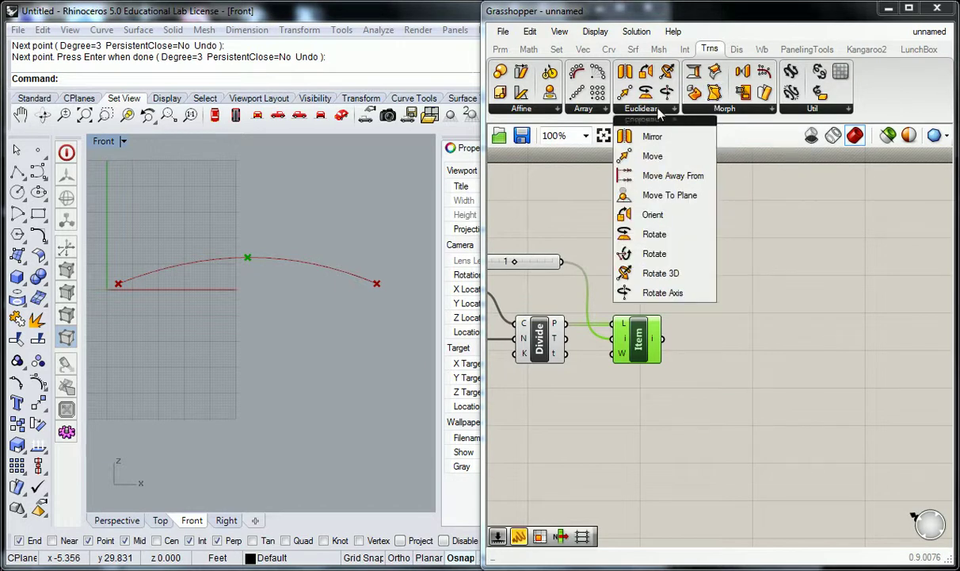
click(746, 221)
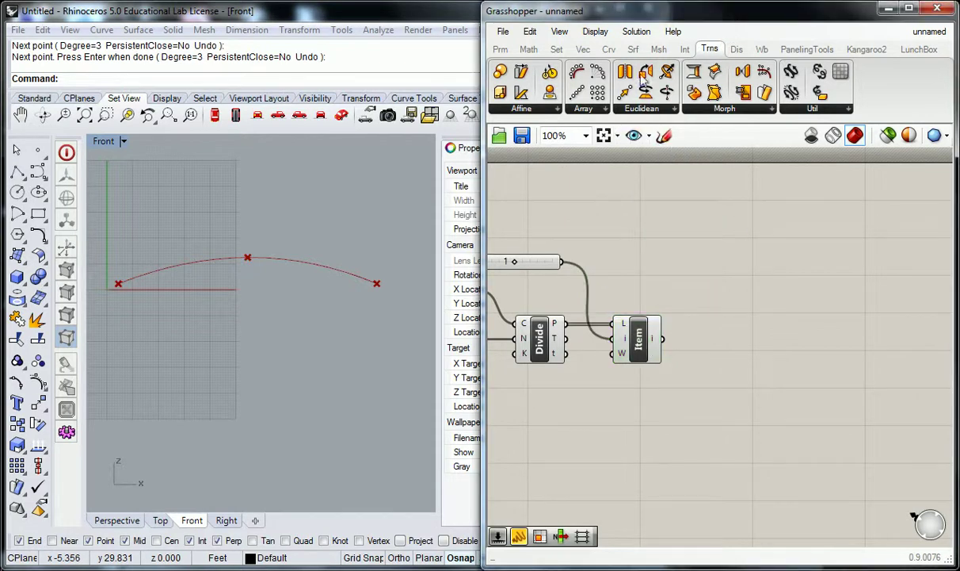
click(648, 110)
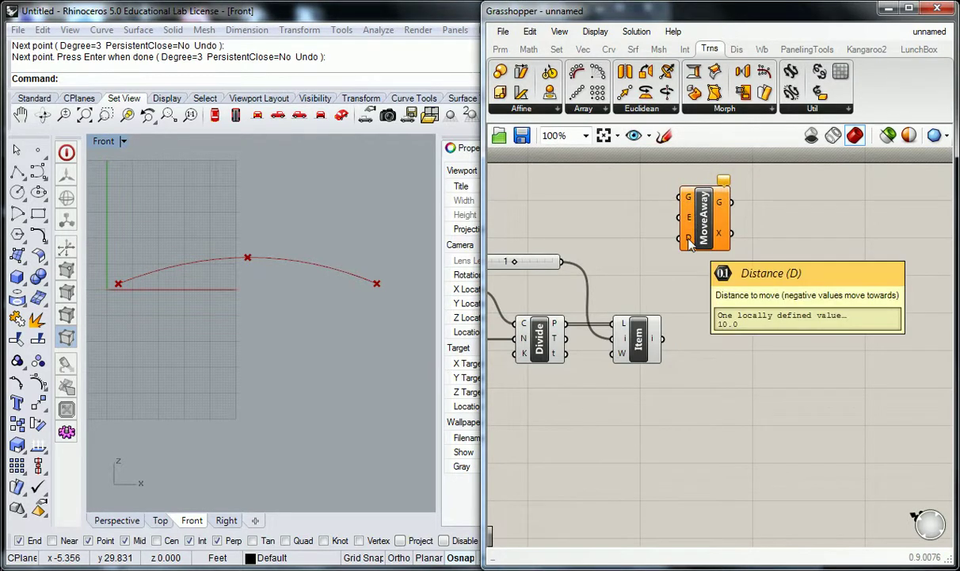
right_click(605, 215)
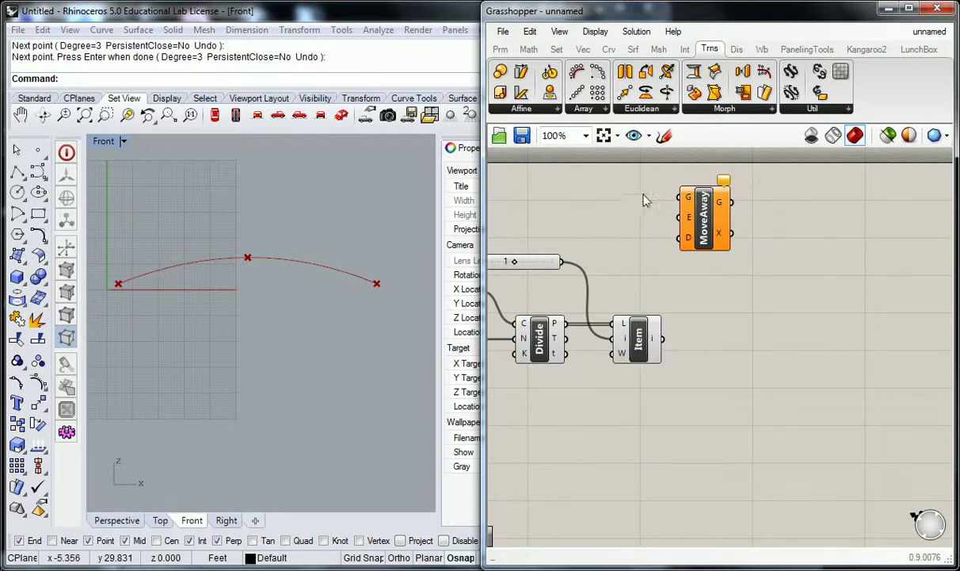
Add a Move component beside the List Item component and connect the List Item's i output to its G input
click(643, 109)
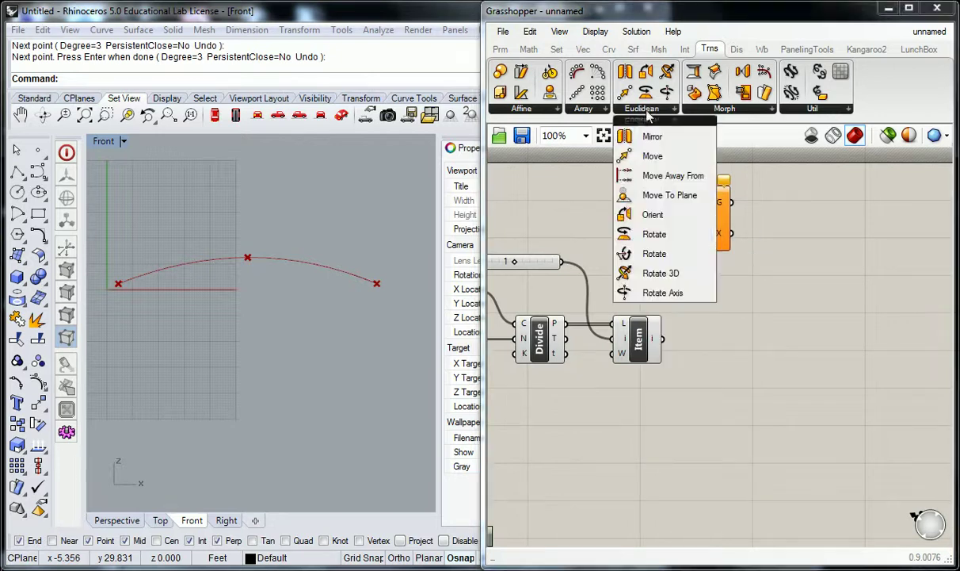
click(652, 156)
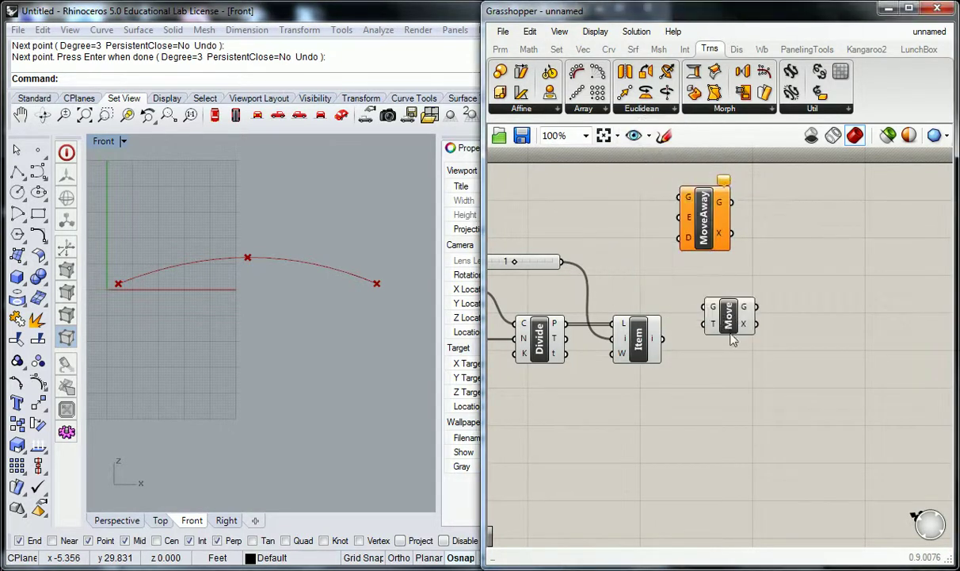
click(714, 317)
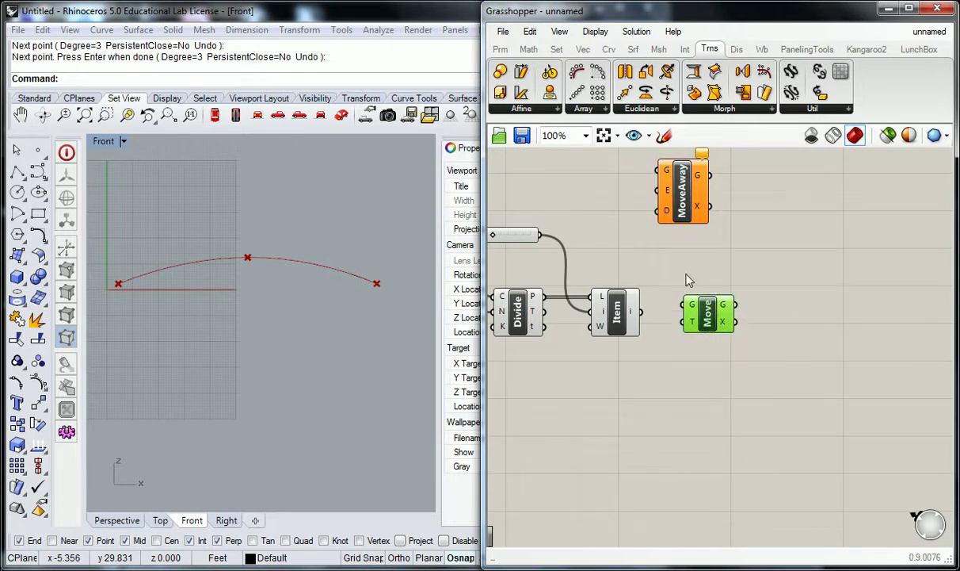
right_drag(690, 275, 736, 285)
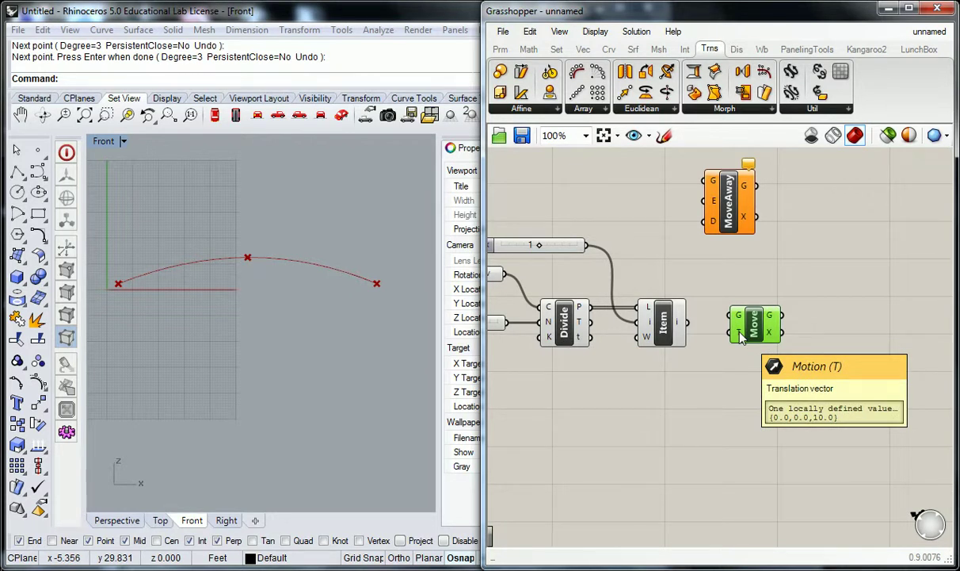
click(708, 265)
right_drag(678, 265, 706, 258)
drag(718, 315, 784, 331)
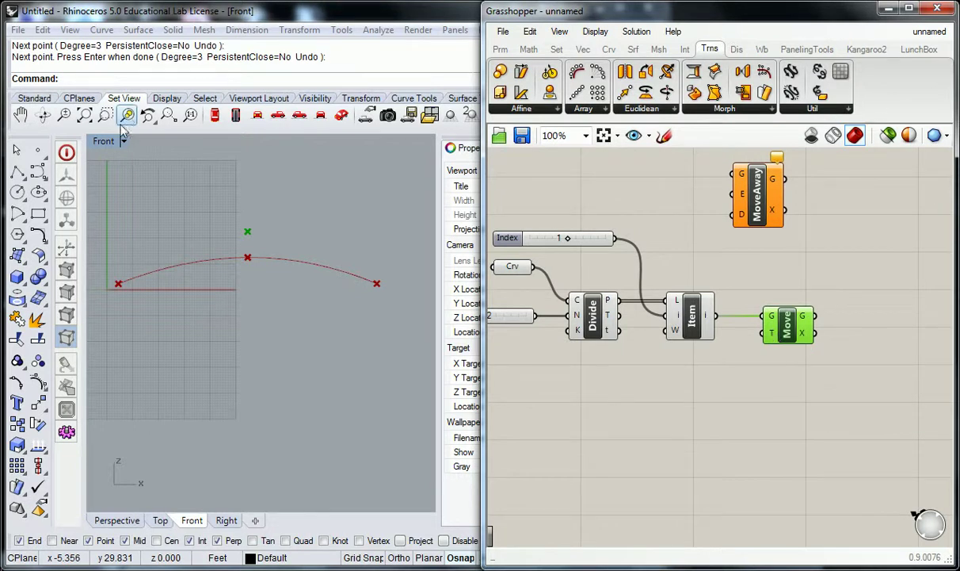
Switch Rhino from the maximized Front view to a maximized Perspective view and orbit to see the arch from an angle
double_click(103, 141)
double_click(292, 141)
right_drag(322, 276, 242, 287)
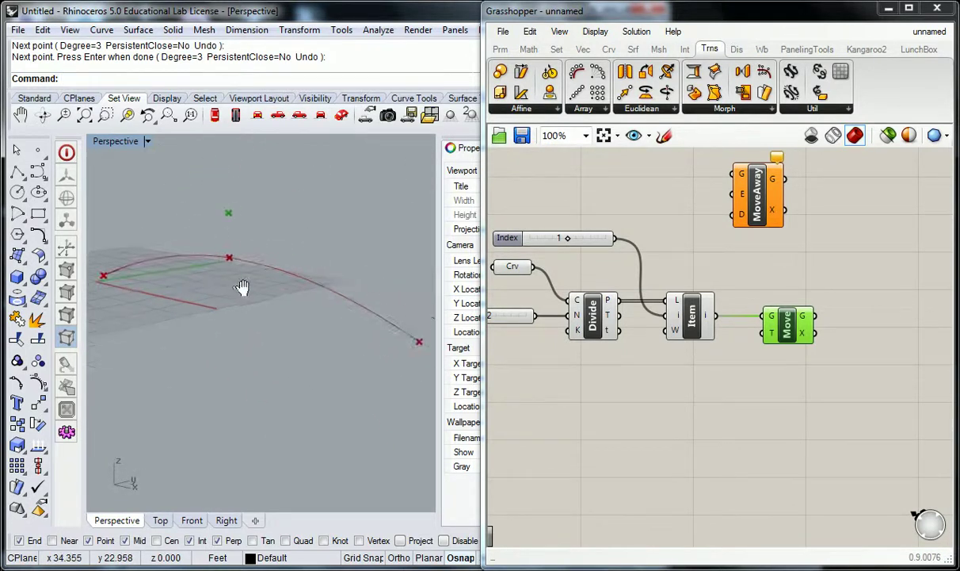
click(718, 255)
Add a Unit Z vector component to the canvas below the List Item component
right_drag(703, 375, 743, 367)
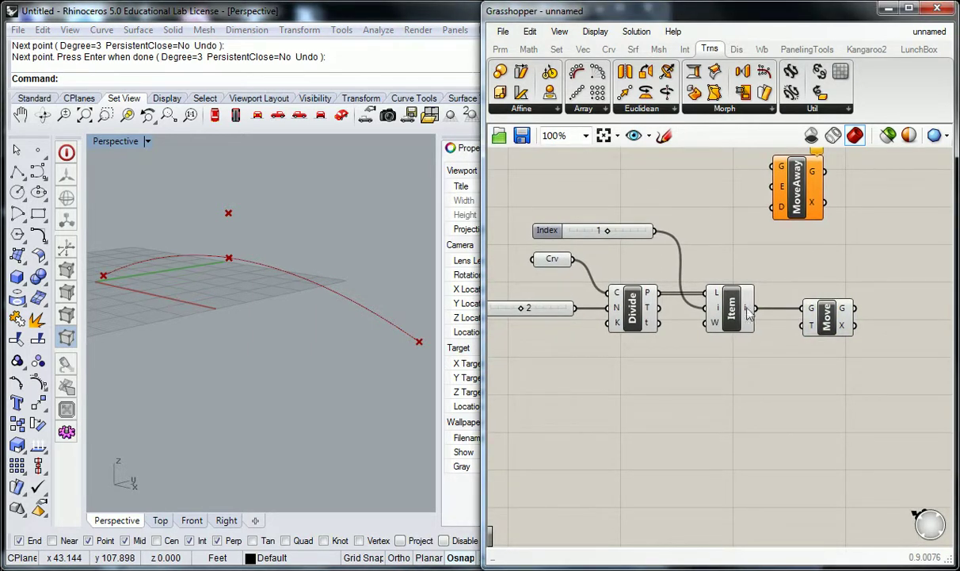
click(584, 50)
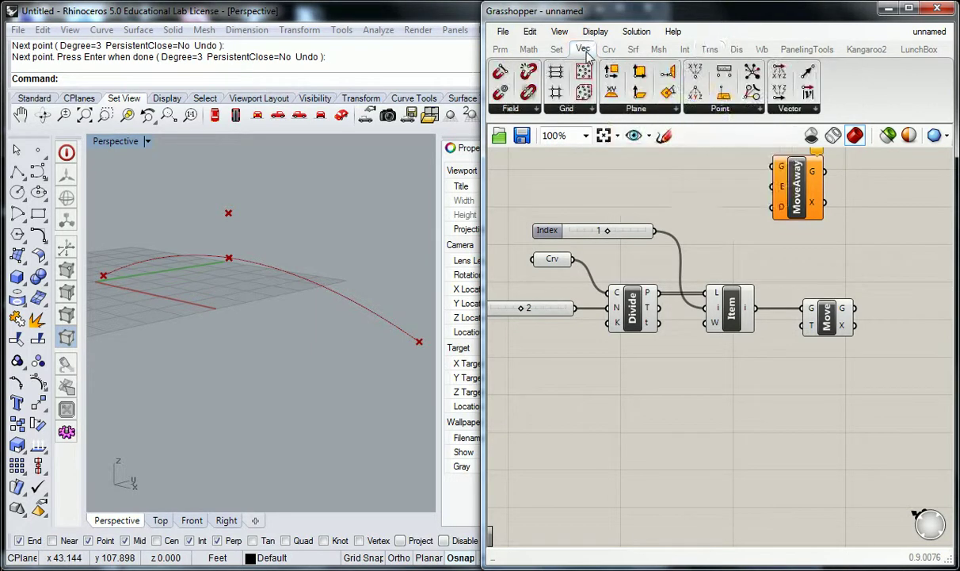
click(793, 109)
drag(793, 241, 763, 372)
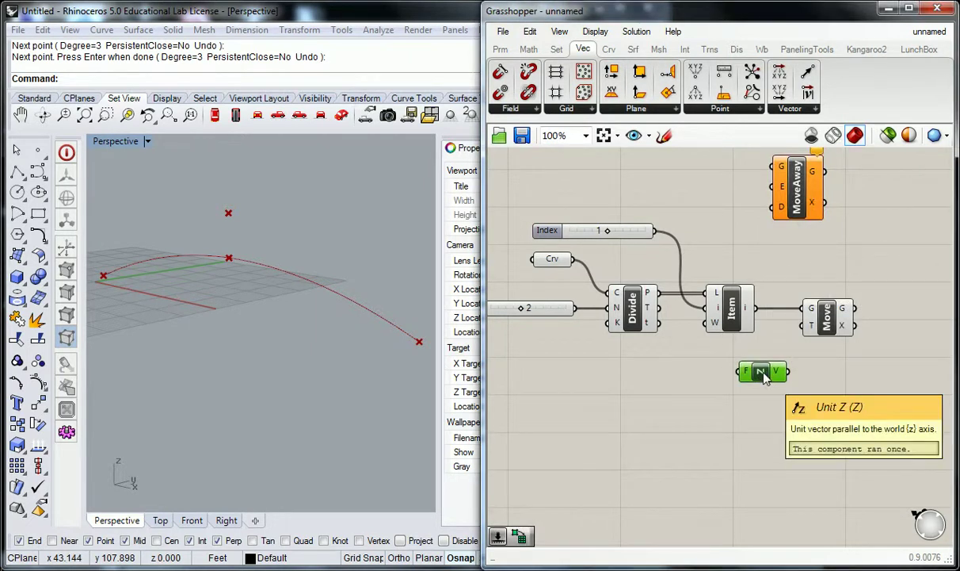
Add a 0 to 20 number slider with value 10, connecting it to Unit Z's F input and Unit Z's V output to Move's T input
double_click(656, 371)
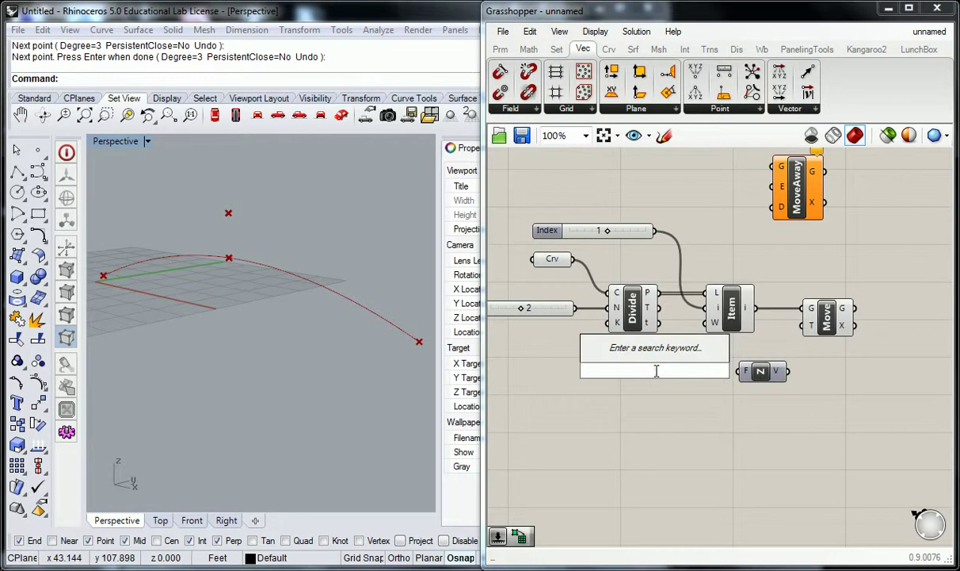
text(0)
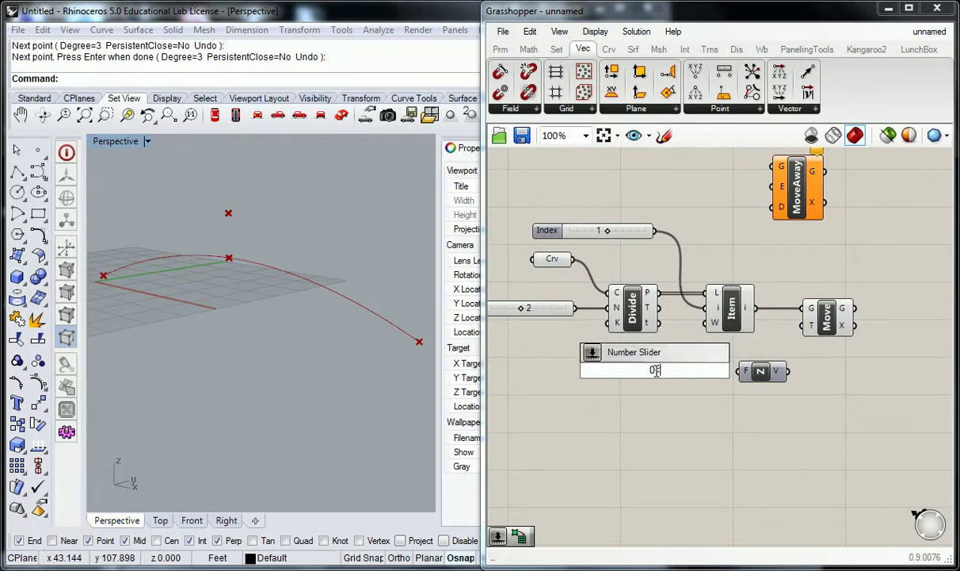
text(<10<20)
key(Return)
drag(718, 370, 796, 337)
drag(770, 373, 767, 362)
drag(623, 371, 617, 364)
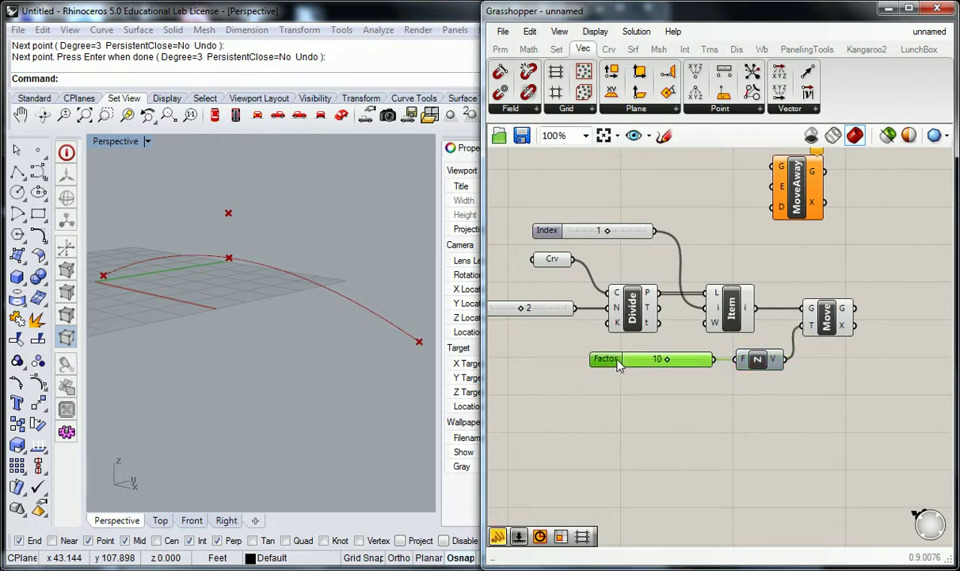
Set the Factor slider to 14 and restore Rhino's four-viewport layout
click(872, 361)
right_drag(873, 361, 816, 364)
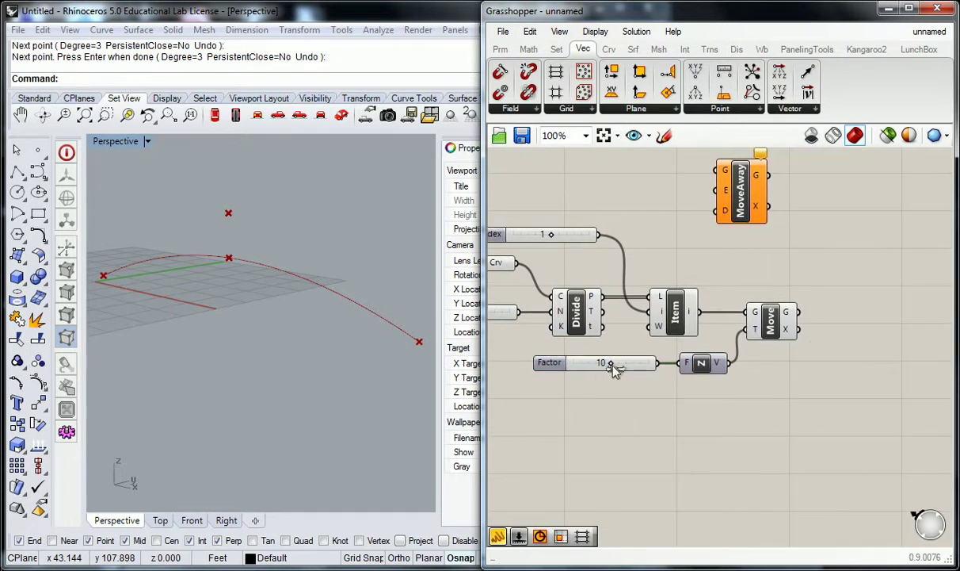
drag(610, 362, 628, 388)
double_click(115, 142)
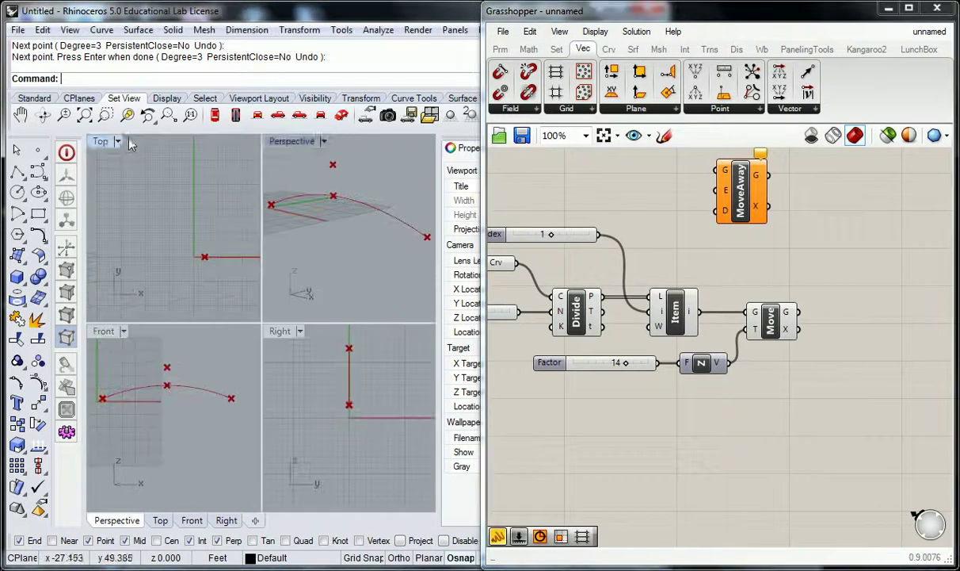
Draw an arched curve from three control points in the Top viewport, offset from the existing curve
click(228, 356)
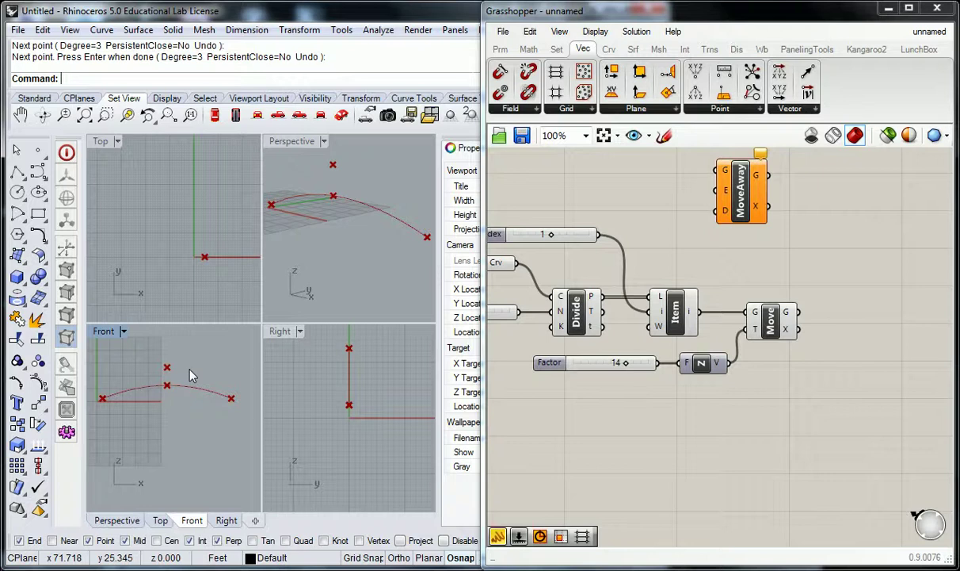
scroll(189, 192, down, 4)
right_drag(204, 198, 153, 232)
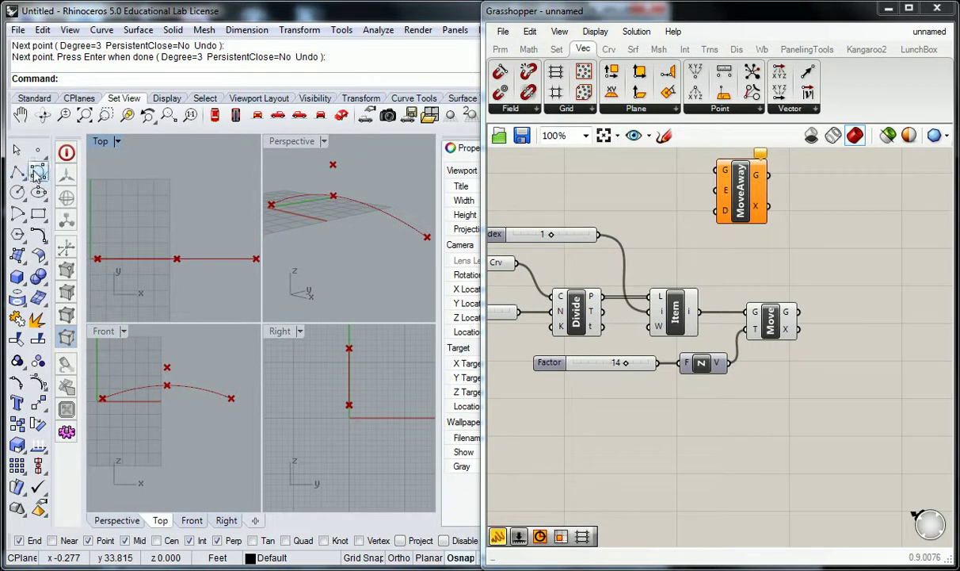
click(38, 170)
click(103, 239)
click(166, 204)
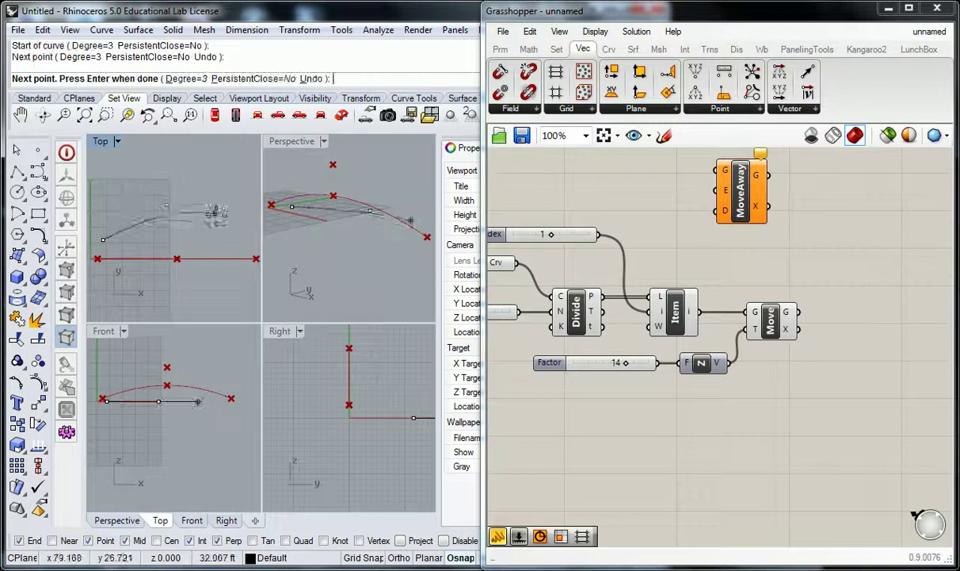
click(241, 242)
key(Return)
right_drag(264, 213, 321, 241)
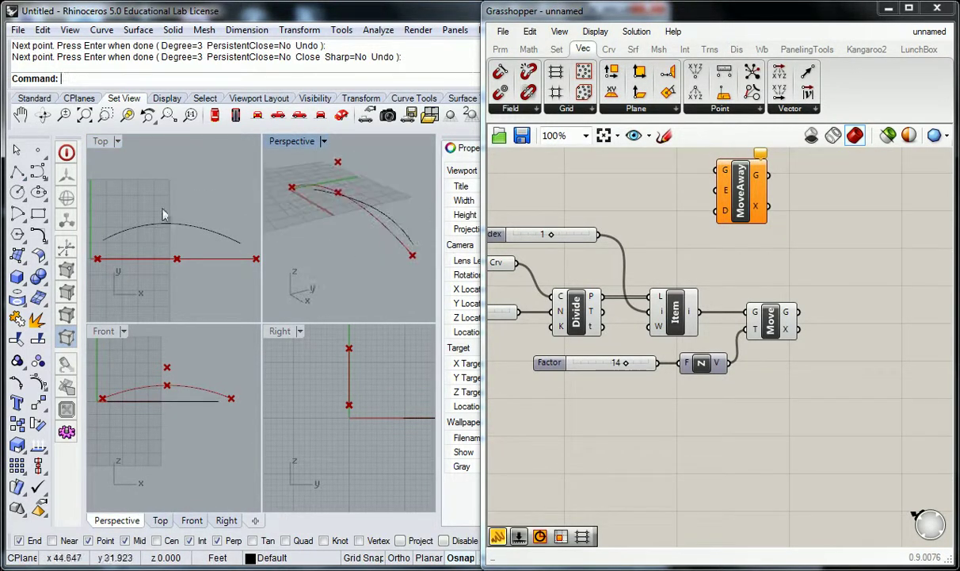
Try rotating the new curve with the gumball in the Front viewport and undo that rotation
click(181, 225)
drag(129, 428, 214, 434)
right_drag(352, 258, 337, 252)
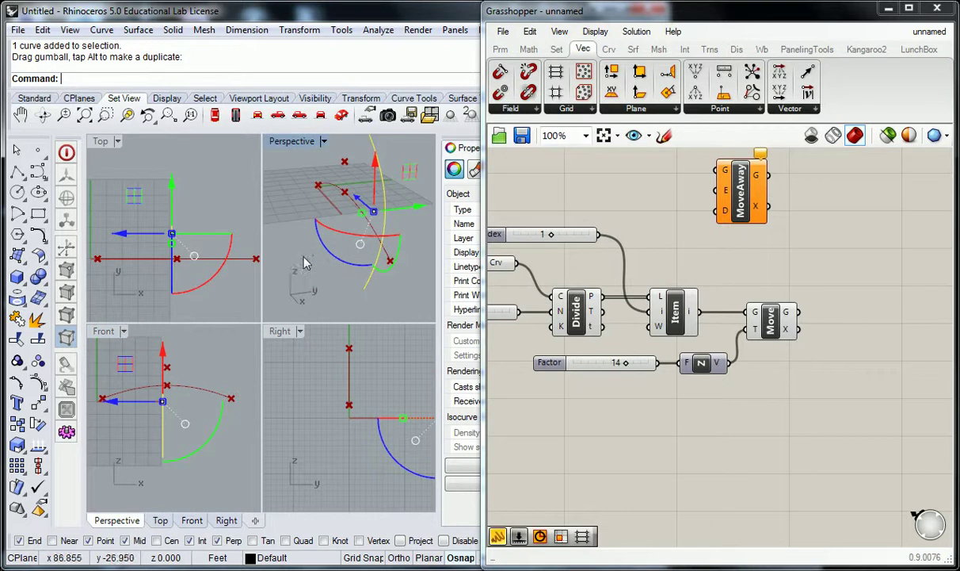
key(ctrl+z)
Rotate the new curve upright with the gumball in the Right viewport and raise it slightly in Perspective
right_drag(298, 388, 331, 410)
drag(302, 438, 396, 442)
right_drag(386, 264, 336, 207)
drag(392, 176, 394, 159)
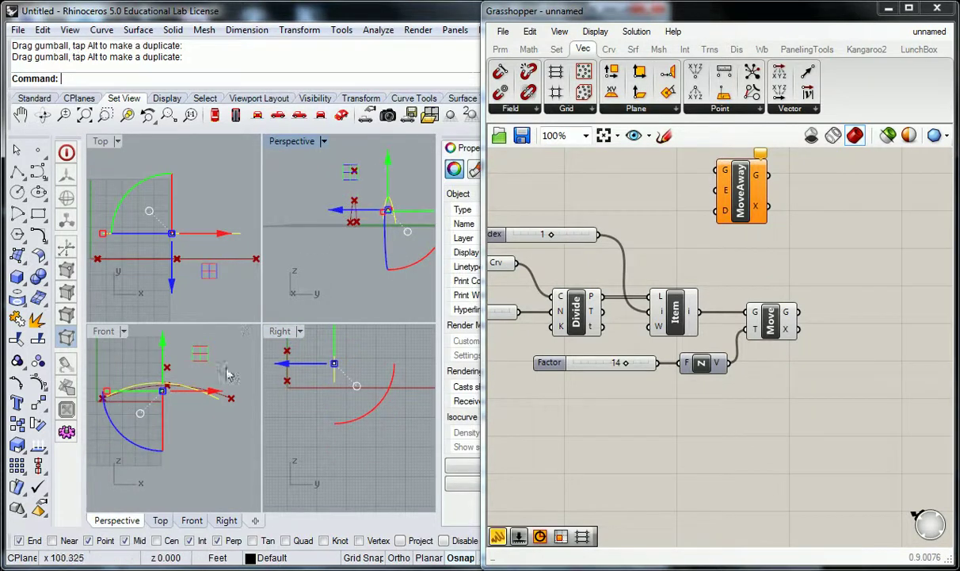
Delete the upright demonstration curve and orbit Perspective back to an angled view of the original arch
right_drag(161, 398, 198, 389)
key(Delete)
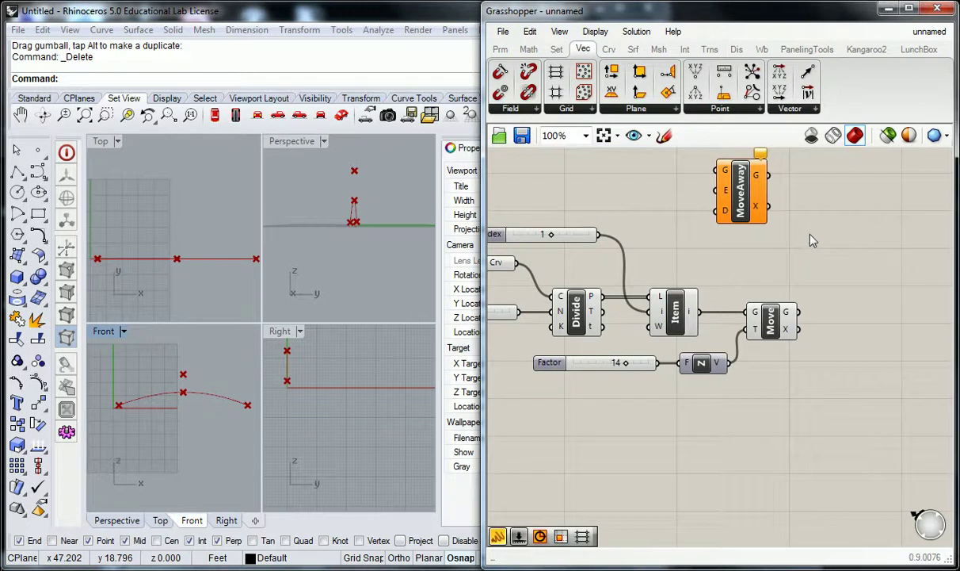
right_drag(317, 216, 371, 212)
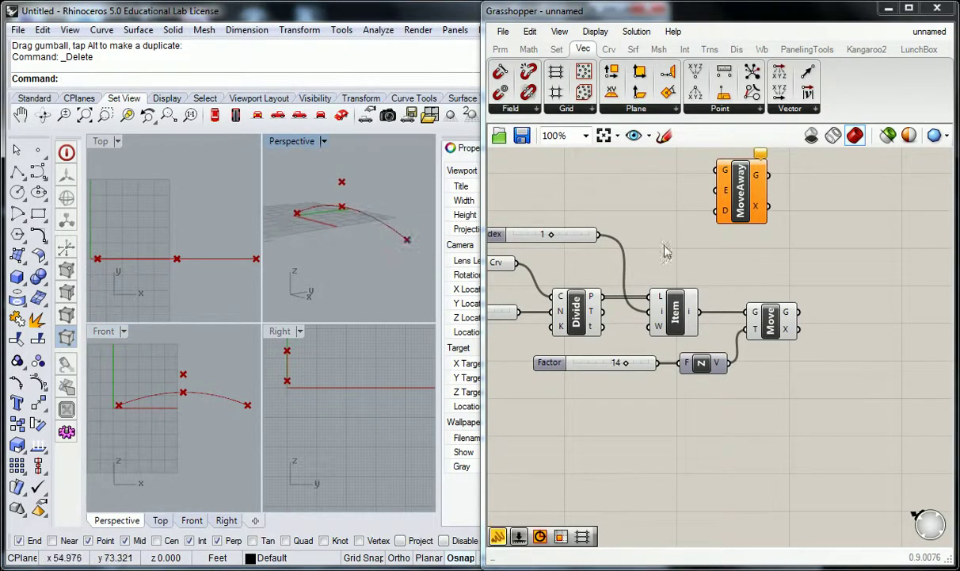
Duplicate the Index slider and its List Item component twice, stacking the wired copies above the originals
right_drag(677, 258, 697, 245)
scroll(762, 274, down, 2)
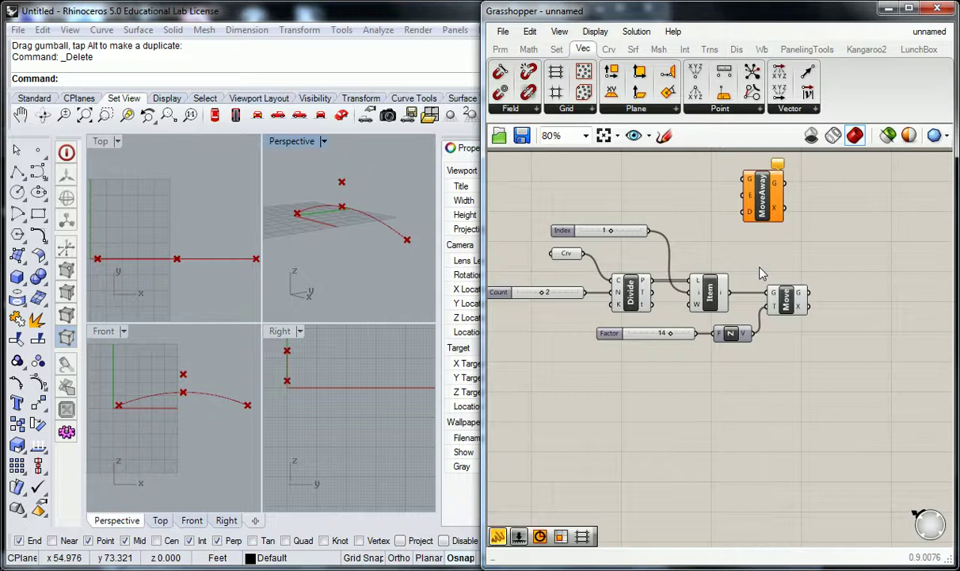
click(701, 287)
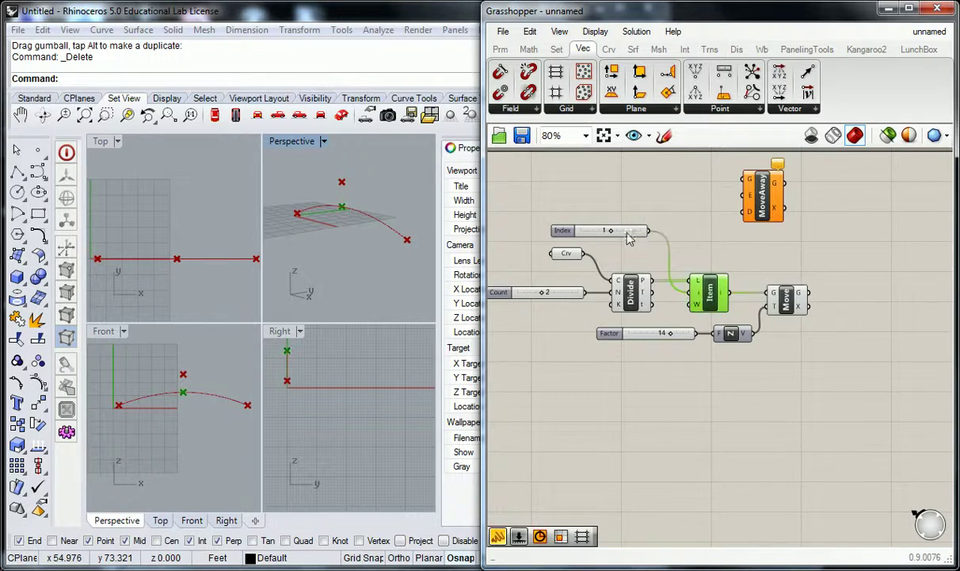
shift+click(572, 232)
alt+drag(705, 294, 703, 249)
key(ctrl+v)
drag(720, 300, 706, 200)
right_drag(808, 203, 782, 286)
drag(740, 288, 774, 188)
click(673, 217)
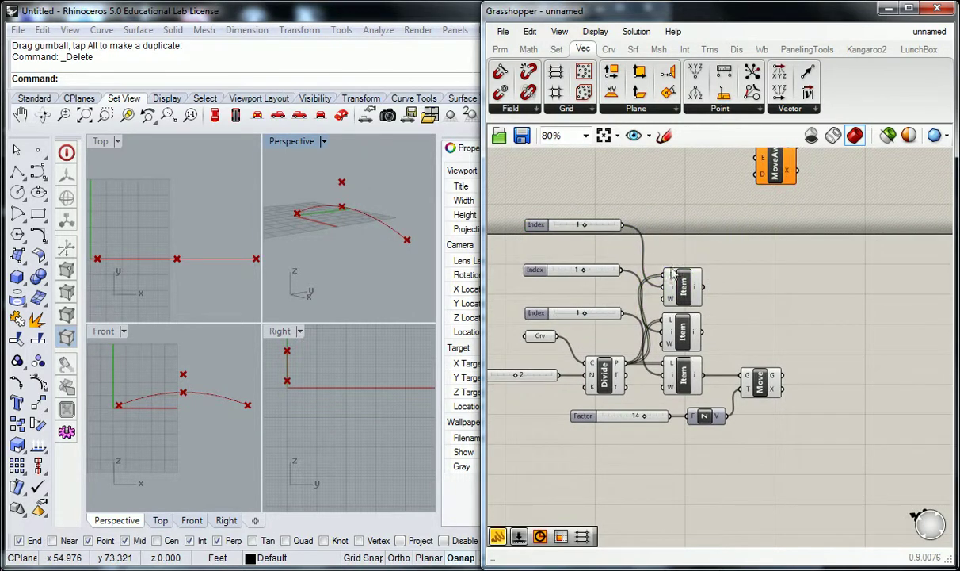
Set the middle Index slider to 0 and the uppermost Index slider to 2
scroll(631, 278, down, 1)
scroll(630, 279, up, 2)
drag(626, 258, 602, 258)
drag(625, 200, 663, 200)
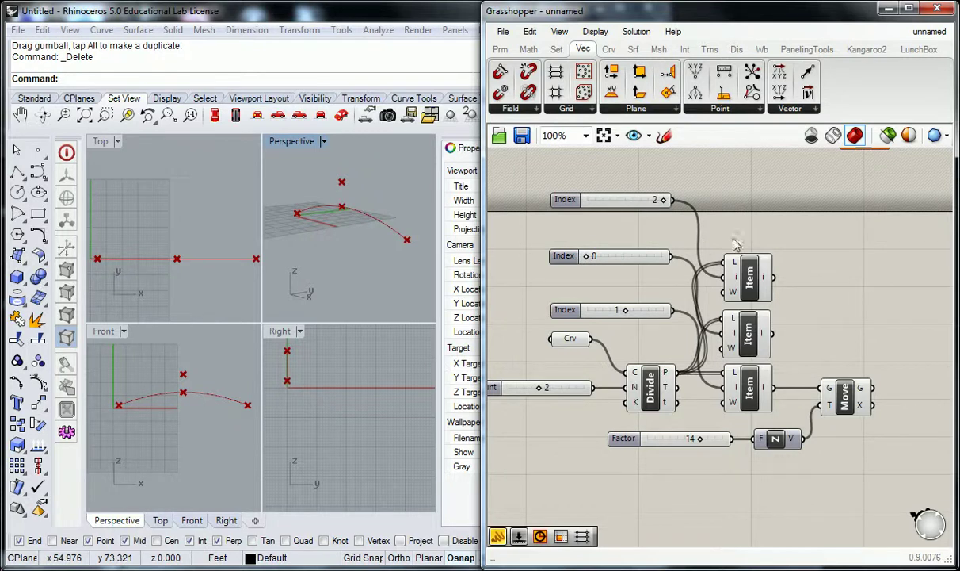
Space the three List Item components farther from their sliders and shift Move farther along to make room
scroll(758, 236, down, 1)
right_drag(758, 236, 724, 241)
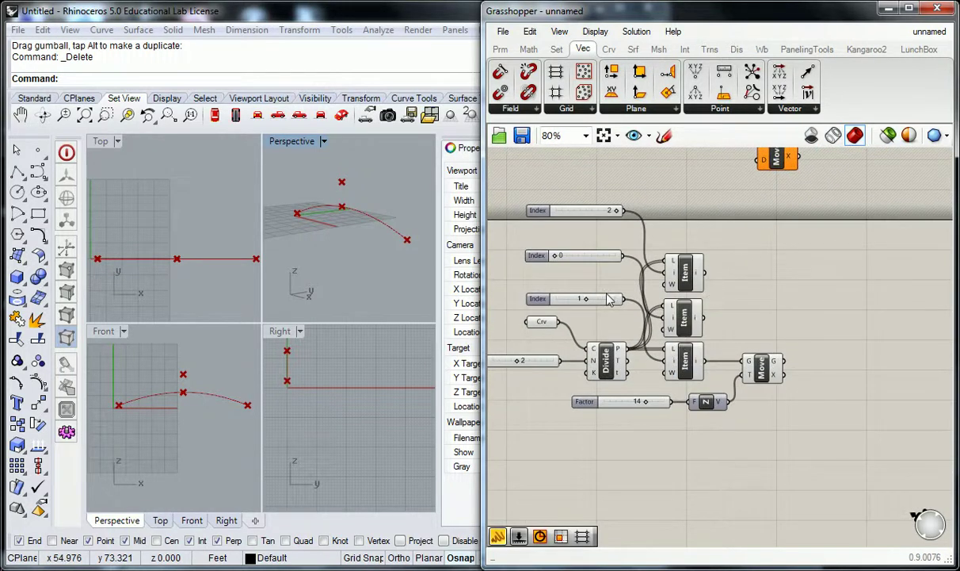
right_drag(742, 301, 729, 278)
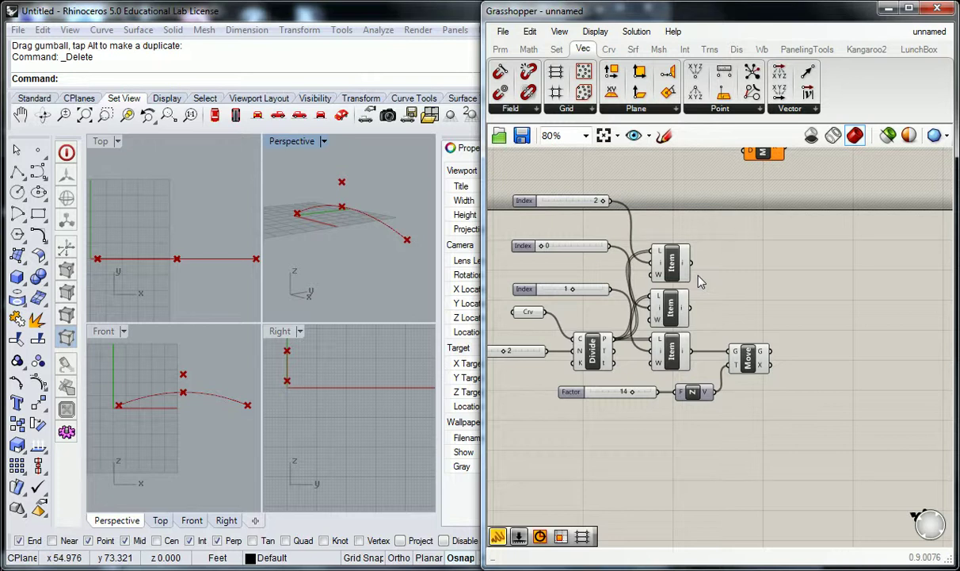
right_drag(709, 268, 744, 246)
drag(713, 259, 746, 232)
drag(697, 306, 738, 289)
drag(699, 353, 815, 357)
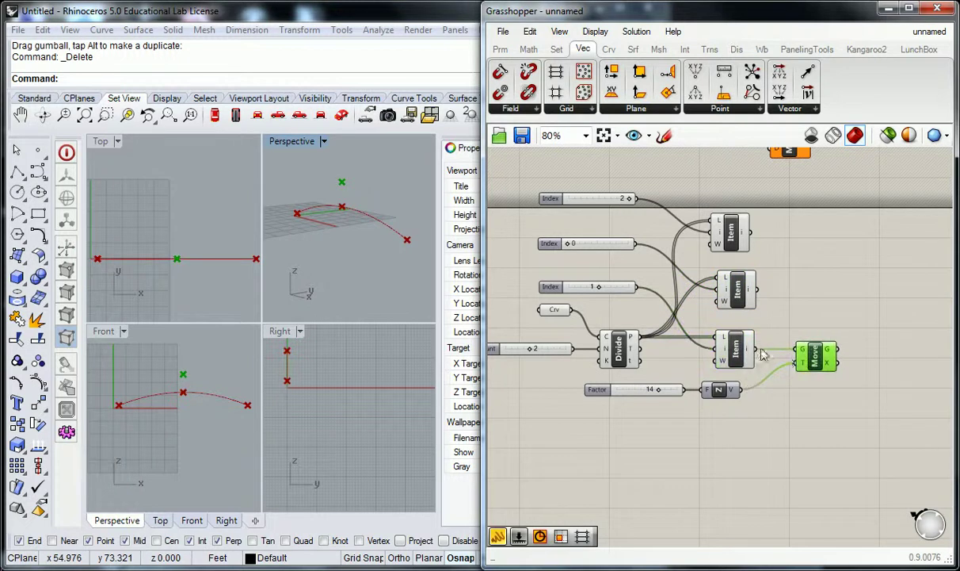
Align the three List Item components in one vertical column
click(737, 353)
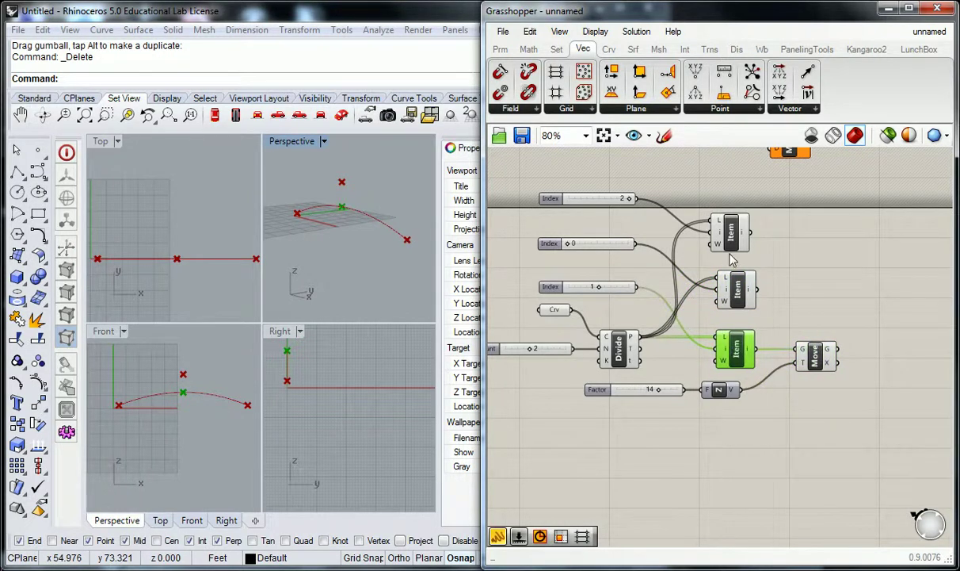
drag(735, 244, 741, 244)
click(797, 253)
drag(759, 177, 725, 361)
click(736, 204)
click(804, 243)
Add an Arc 3Pt curve component to the canvas beyond the List Item and Move components
right_drag(805, 285, 770, 278)
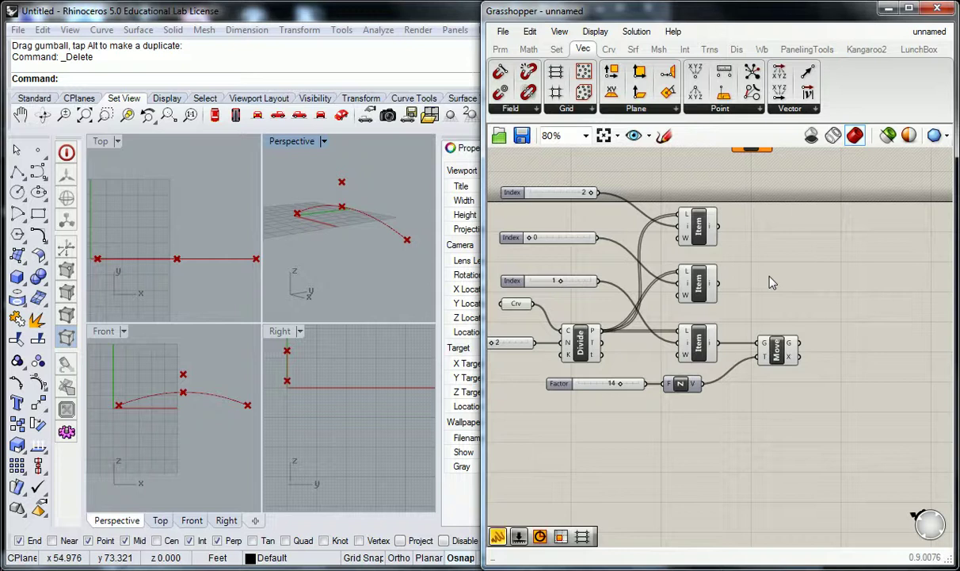
right_drag(773, 283, 706, 280)
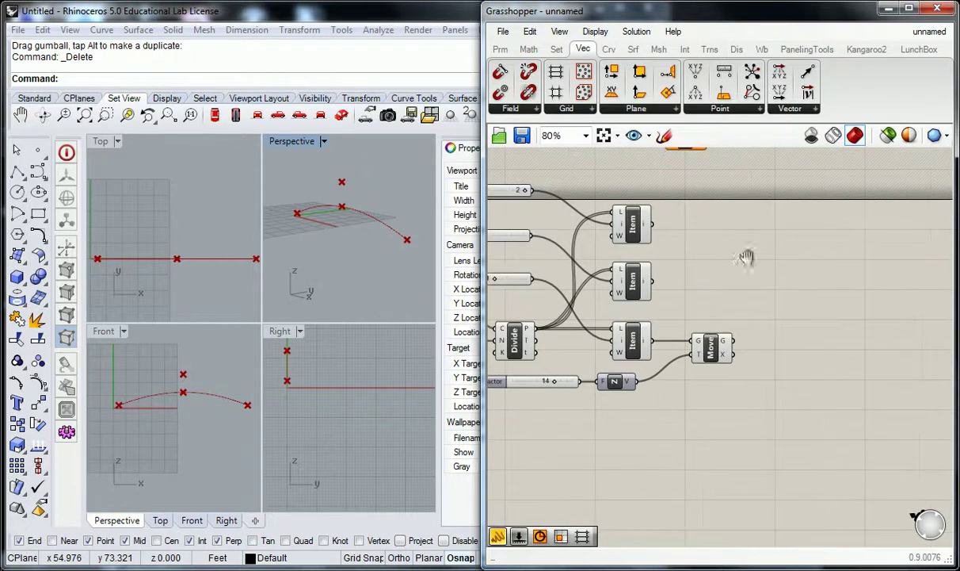
click(608, 50)
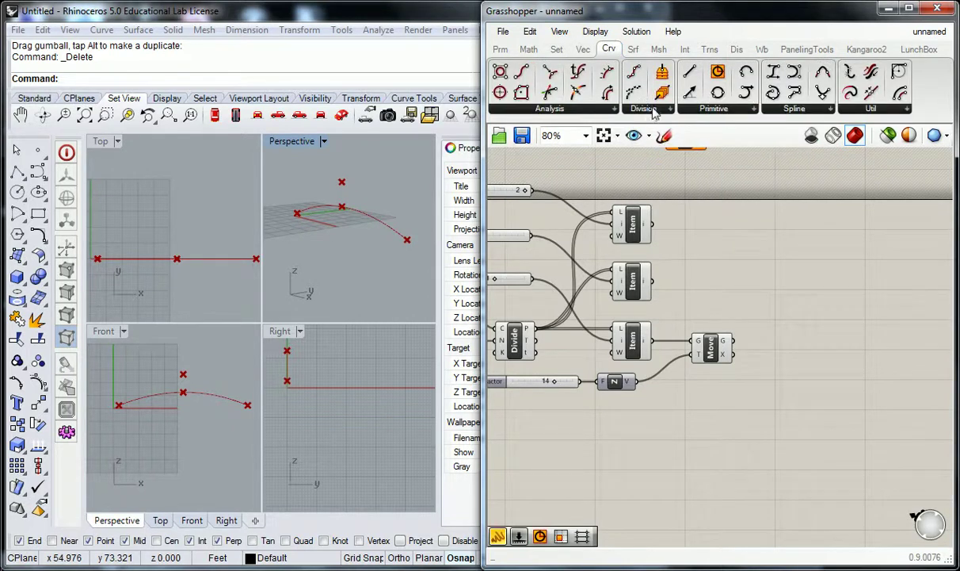
click(739, 111)
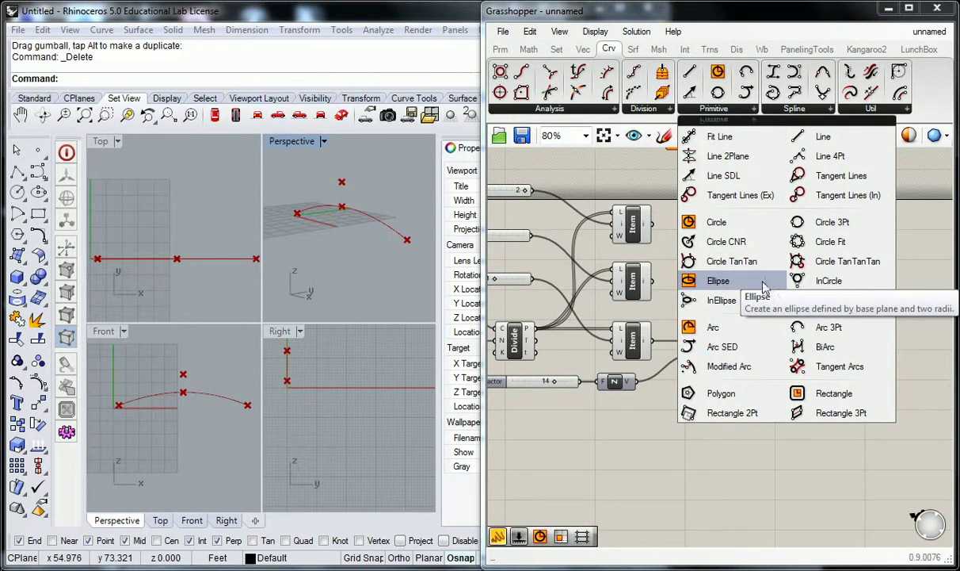
click(864, 331)
click(783, 290)
drag(783, 290, 820, 293)
click(760, 272)
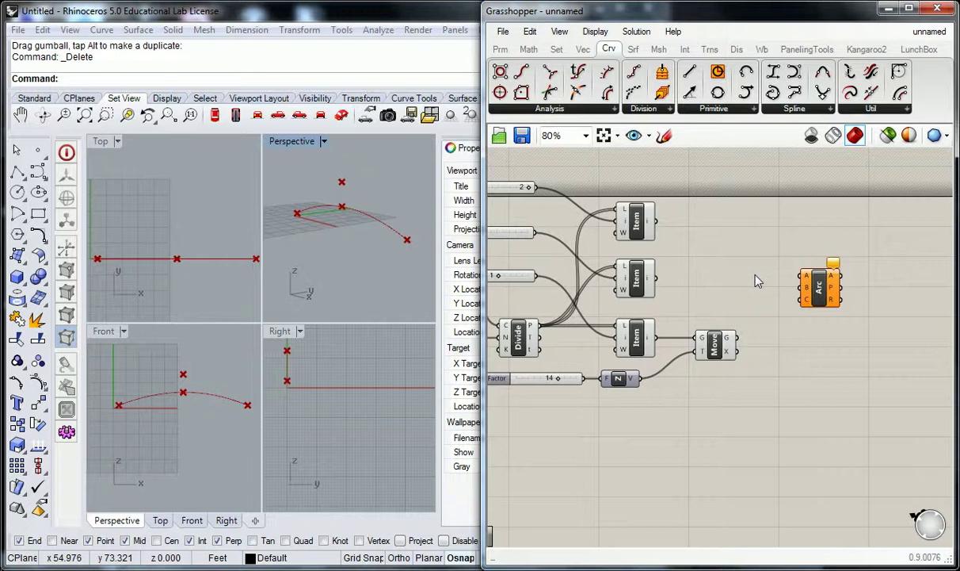
Connect the index 0 Item to Arc's A input, Move's G output to B, and the index 2 Item to C
right_drag(725, 252, 751, 239)
drag(697, 284, 847, 284)
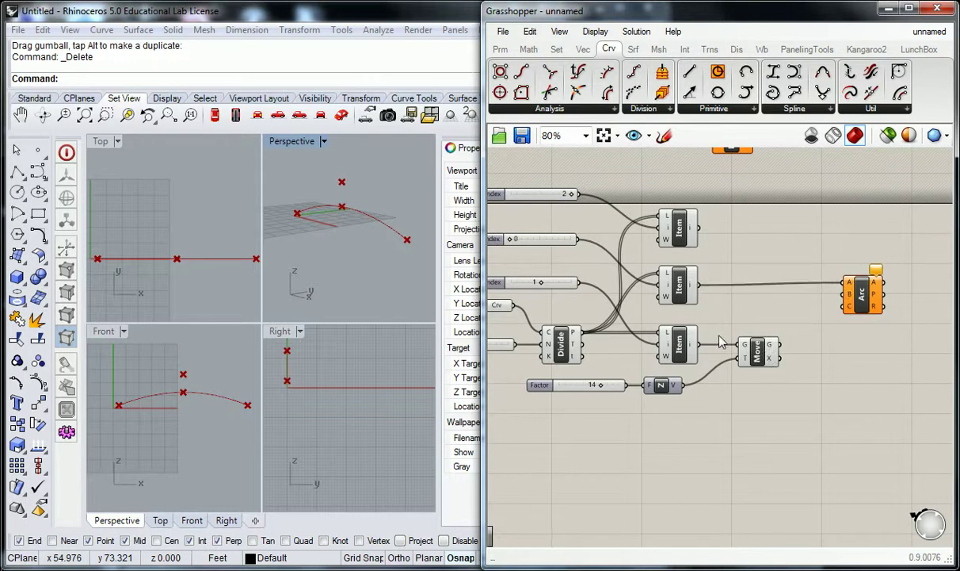
right_drag(523, 282, 579, 276)
right_drag(841, 343, 740, 342)
drag(735, 338, 796, 295)
right_drag(682, 231, 709, 230)
drag(679, 221, 824, 298)
Maximize Rhino's Front viewport and set the Factor slider to 9 to flatten the arc
right_drag(414, 219, 348, 212)
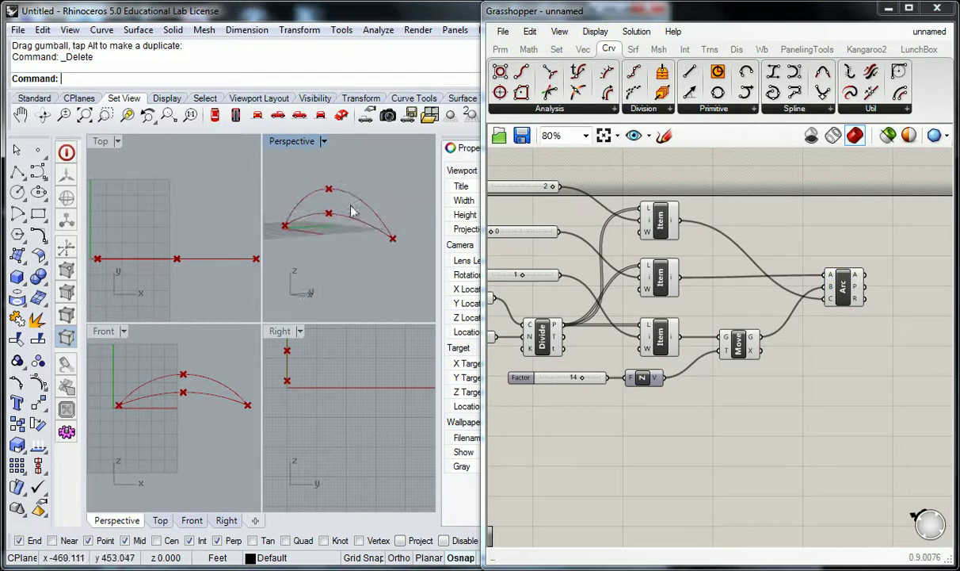
double_click(103, 330)
right_drag(263, 244, 276, 264)
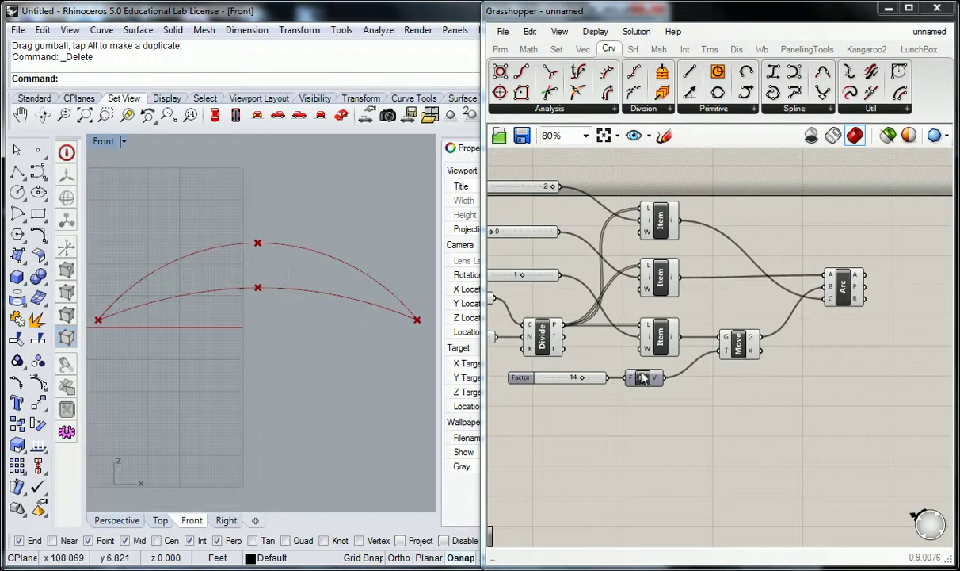
right_drag(684, 429, 819, 437)
mouse_move(721, 392)
mouse_down()
mouse_move(656, 388)
mouse_move(731, 386)
mouse_move(646, 388)
mouse_move(741, 385)
mouse_move(688, 386)
mouse_move(733, 386)
mouse_move(693, 390)
mouse_move(708, 392)
mouse_up()
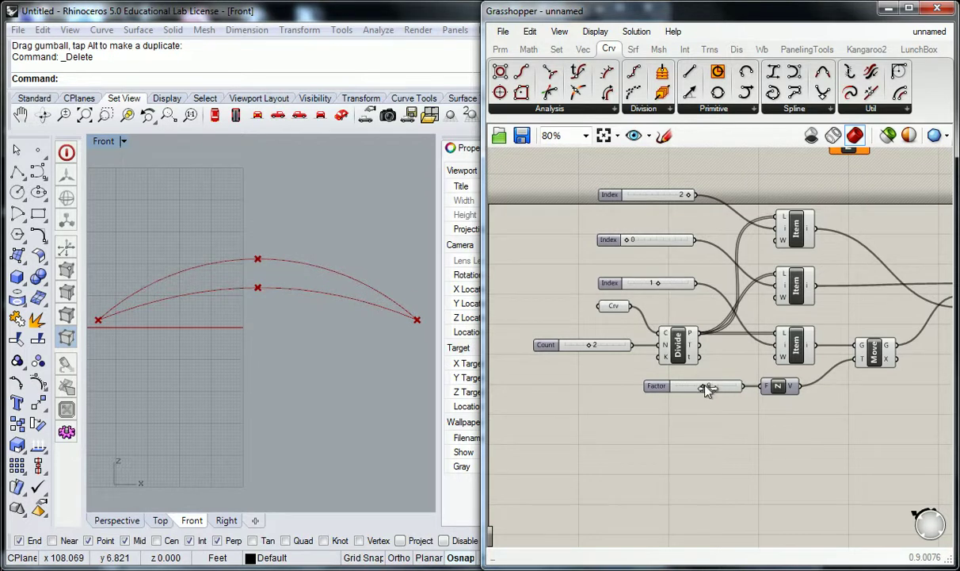
Examine which curve the Arc component produces by highlighting it in the Front viewport
mouse_move(708, 389)
right_drag(852, 387, 701, 388)
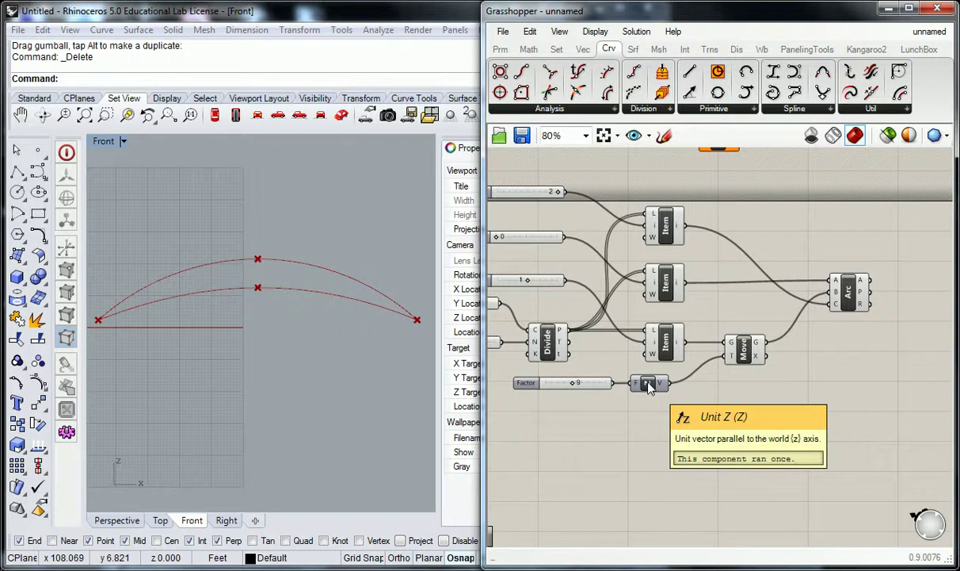
click(826, 312)
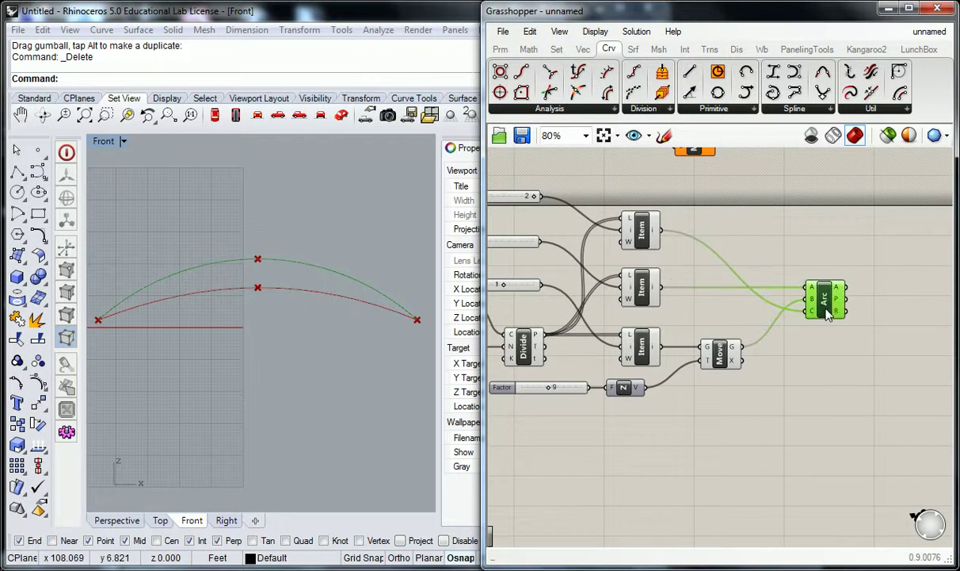
click(799, 257)
right_drag(331, 286, 324, 281)
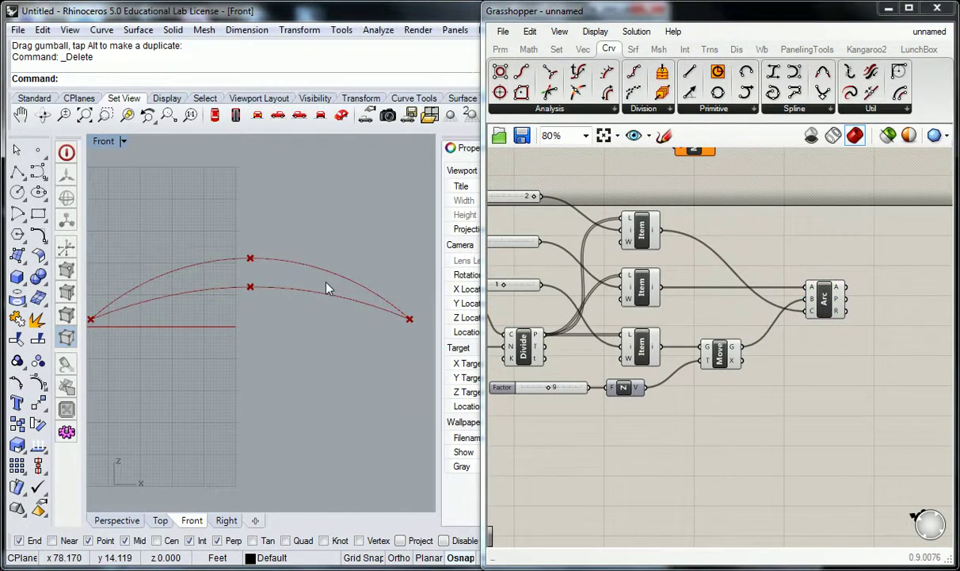
Disconnect the wires from Arc's C, B and A inputs
scroll(753, 332, down, 1)
right_drag(752, 331, 717, 364)
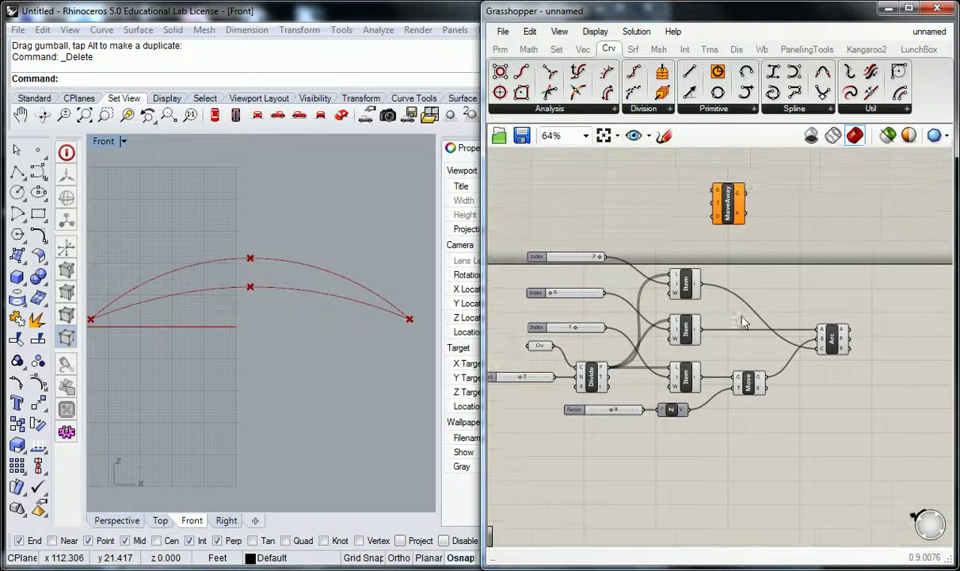
right_click(822, 348)
mouse_move(840, 286)
click(733, 285)
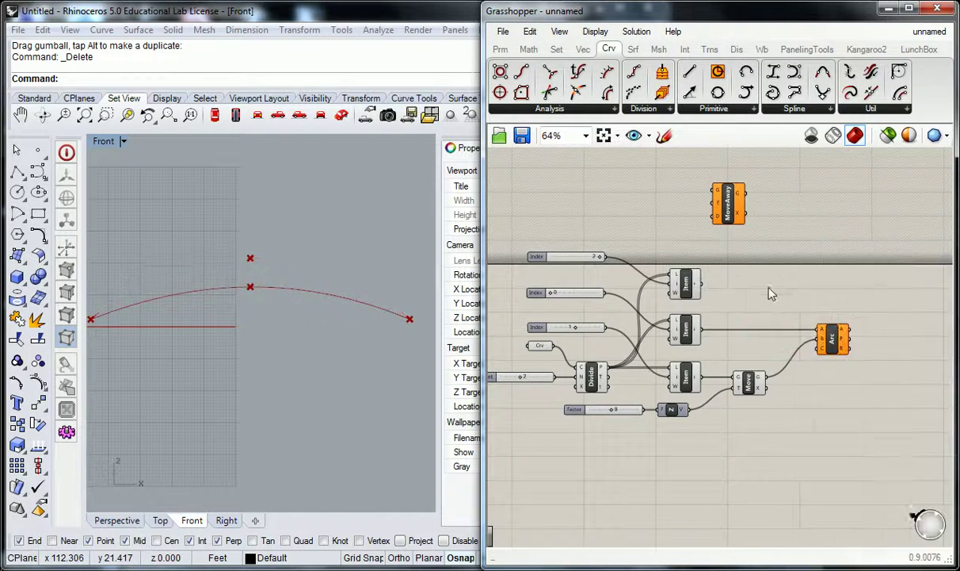
right_click(822, 339)
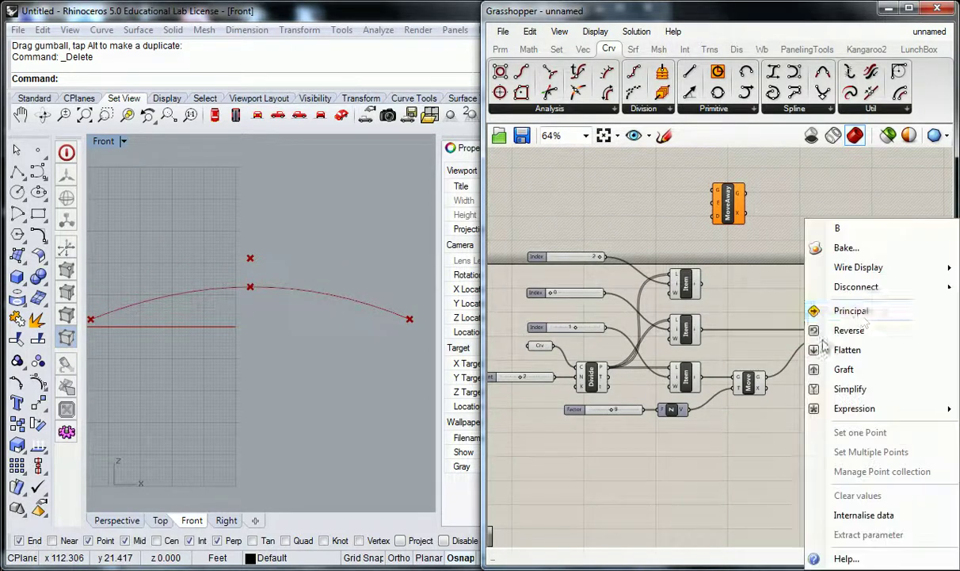
mouse_move(818, 285)
click(733, 278)
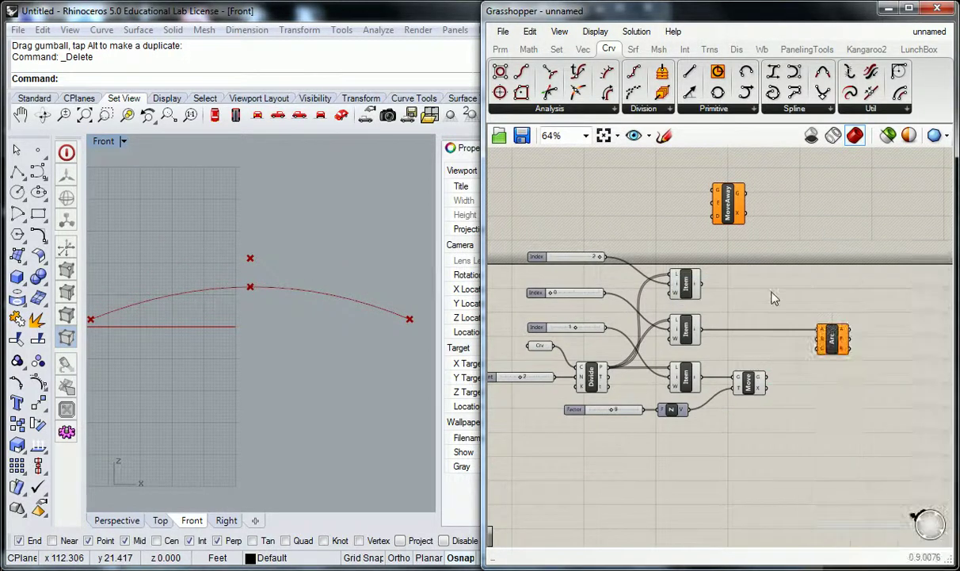
right_click(820, 331)
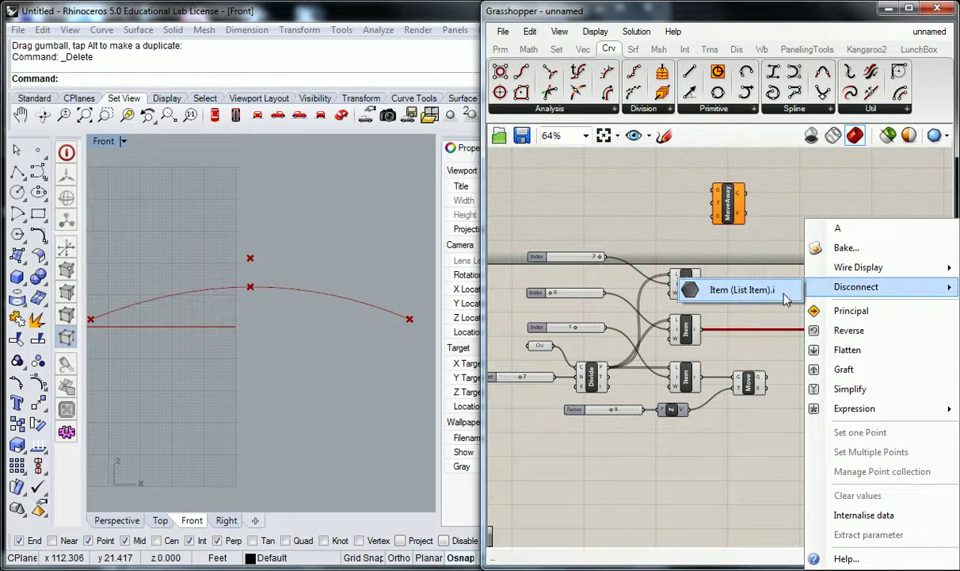
click(737, 287)
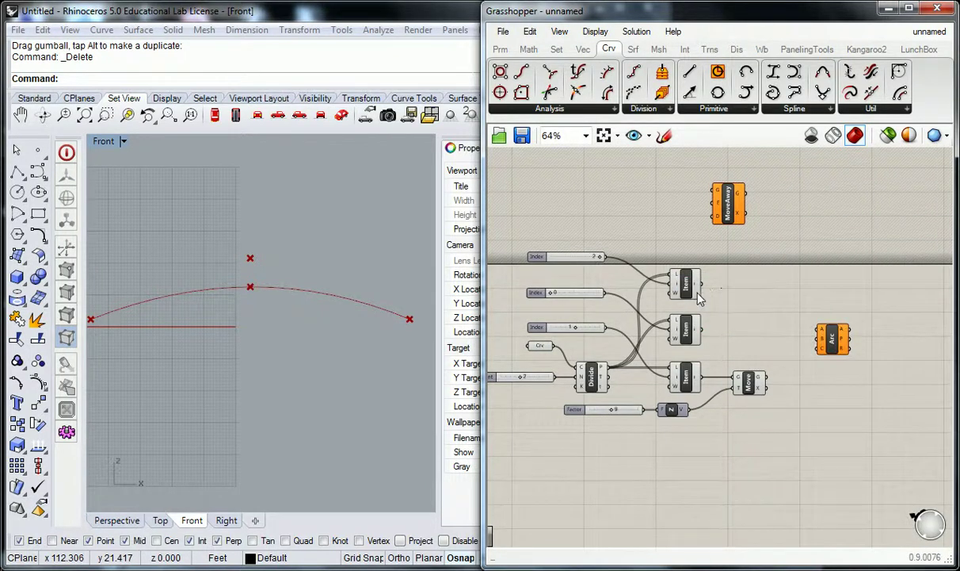
Try a different point order by wiring the index 2 Item to Arc's A, the index 0 Item to B, and Move to C
drag(701, 282, 821, 329)
drag(701, 328, 805, 357)
drag(702, 328, 820, 341)
drag(762, 378, 820, 350)
scroll(332, 266, down, 3)
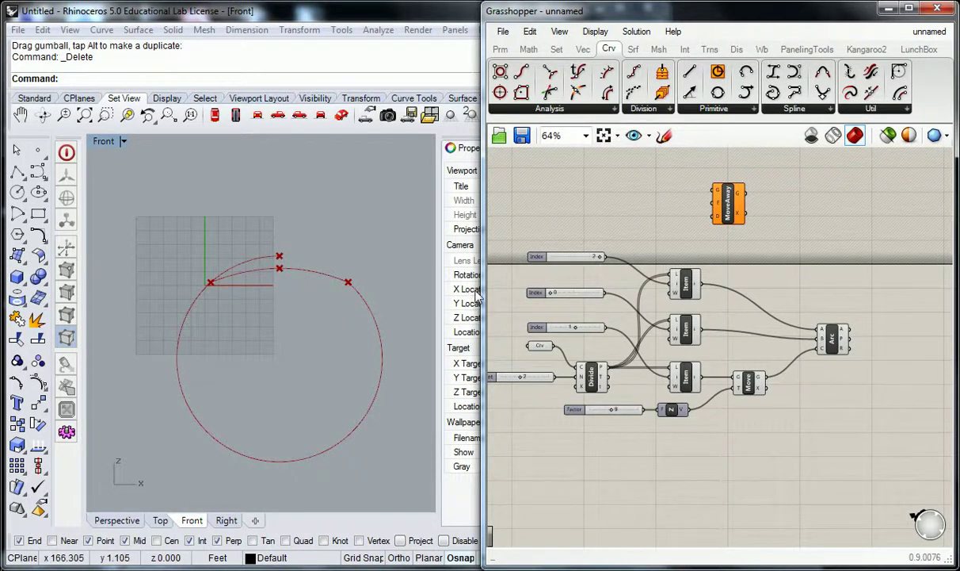
Undo the Arc rewiring until its original A, B and C connections are restored
key(ctrl+z)
key(ctrl+z)
key(ctrl+z)
key(ctrl+z)
key(ctrl+z)
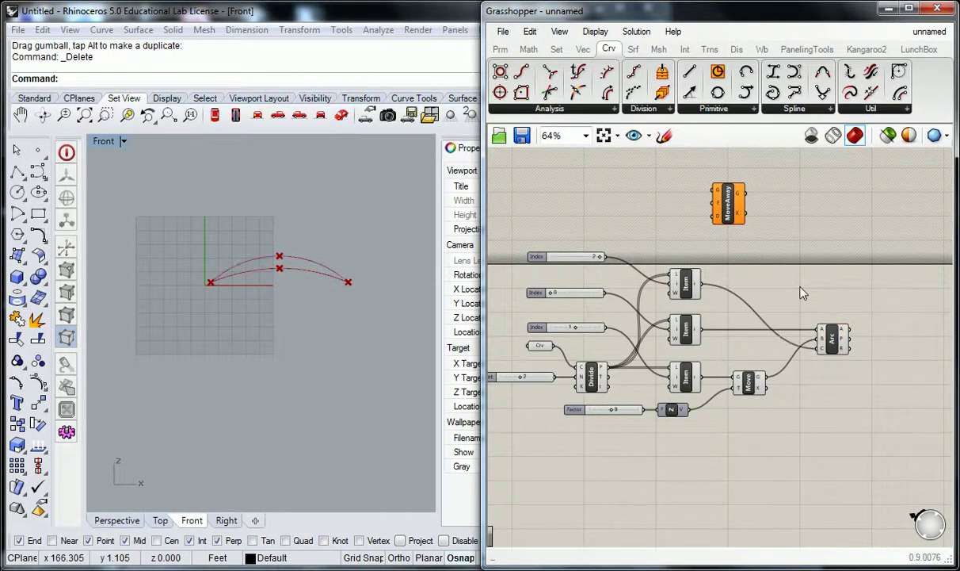
Vary the Factor slider between 6 and 14 to reshape the arc, leaving it at 12
scroll(680, 318, up, 2)
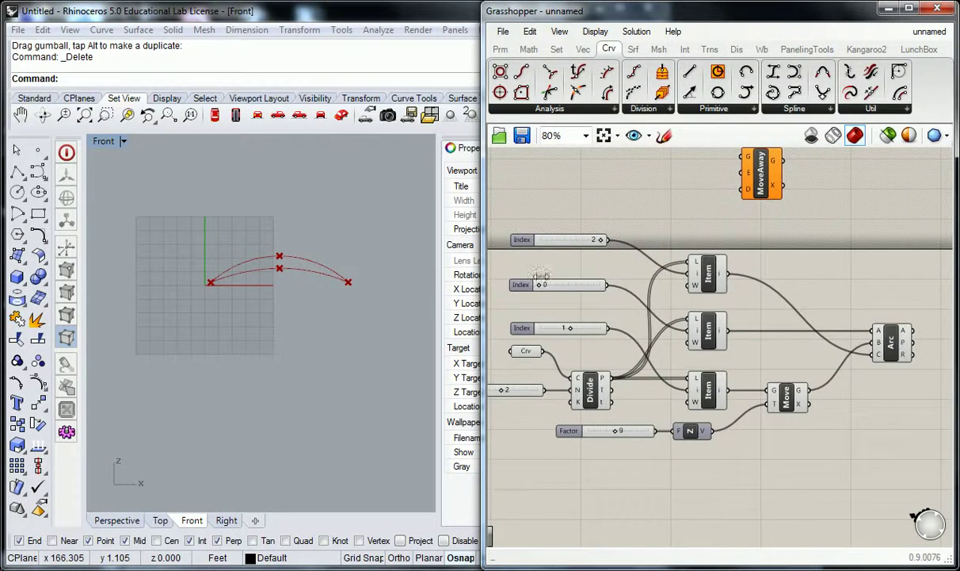
mouse_move(617, 432)
mouse_down()
mouse_move(578, 431)
mouse_move(637, 432)
mouse_move(606, 432)
mouse_up()
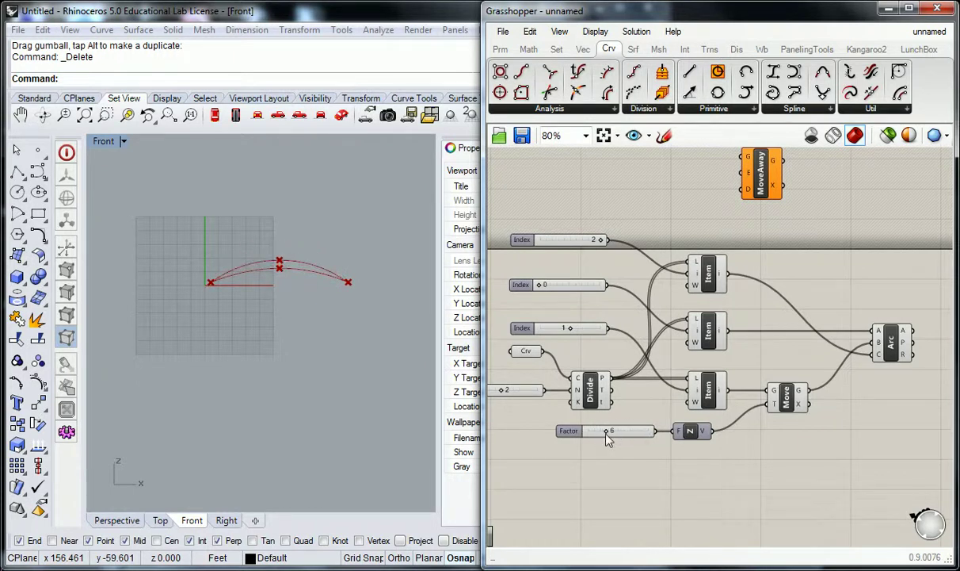
click(606, 437)
drag(575, 433, 624, 434)
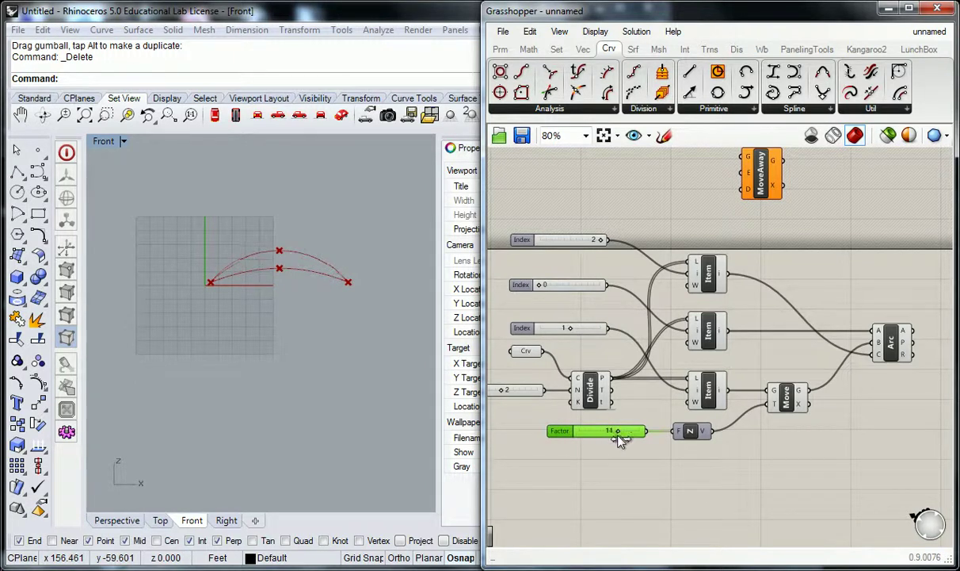
click(718, 437)
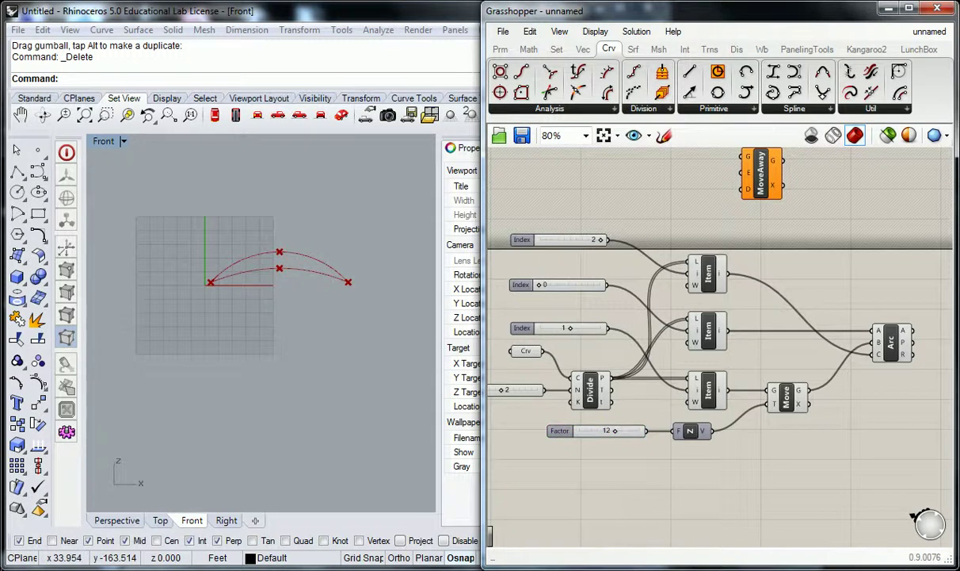